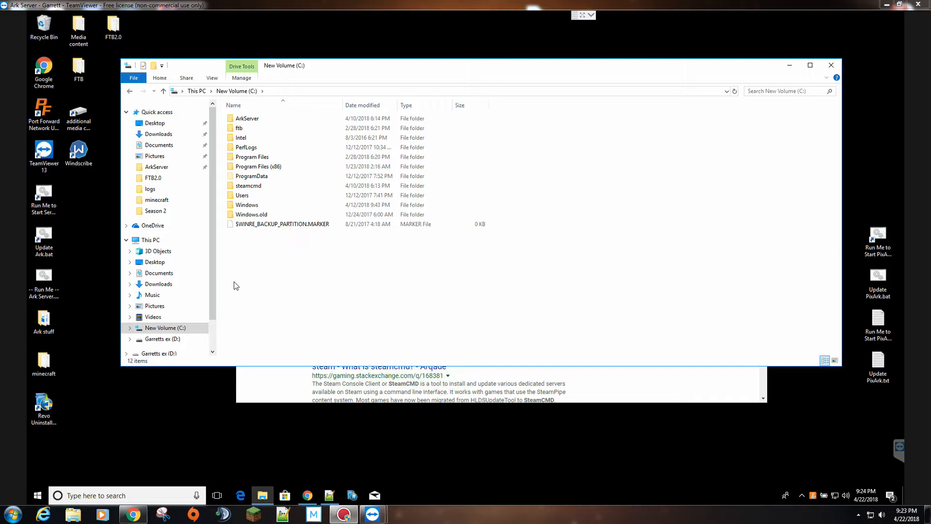
- Create a new folder on C:, name it PIXARKServer (fixing the typed 'PIXarkServer'), and open it
{"action": "left_click", "coordinate": [272, 91]}
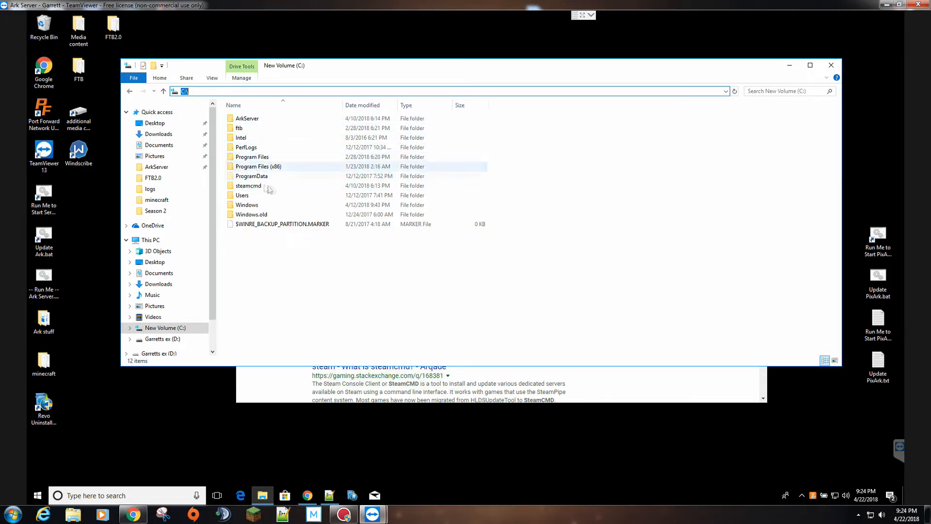
{"action": "right_click", "coordinate": [293, 256]}
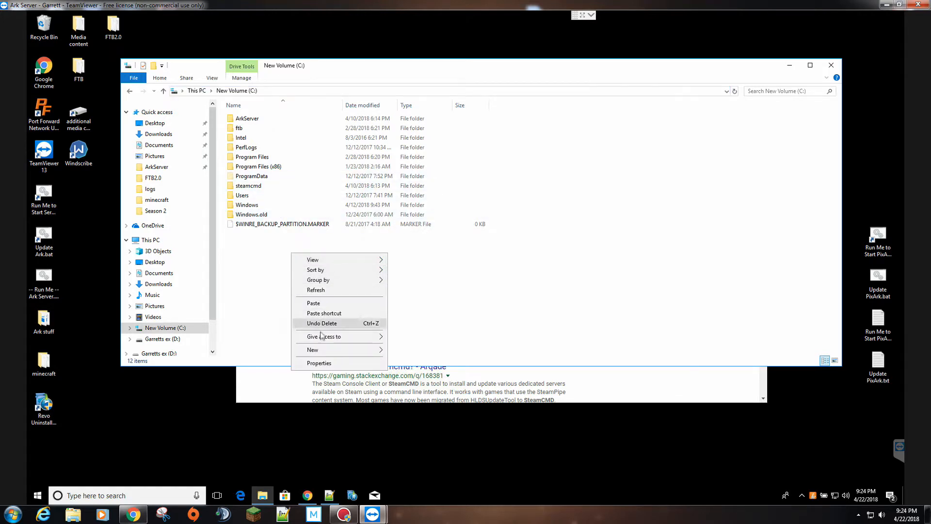
{"action": "mouse_move", "coordinate": [320, 349]}
{"action": "left_click", "coordinate": [413, 349]}
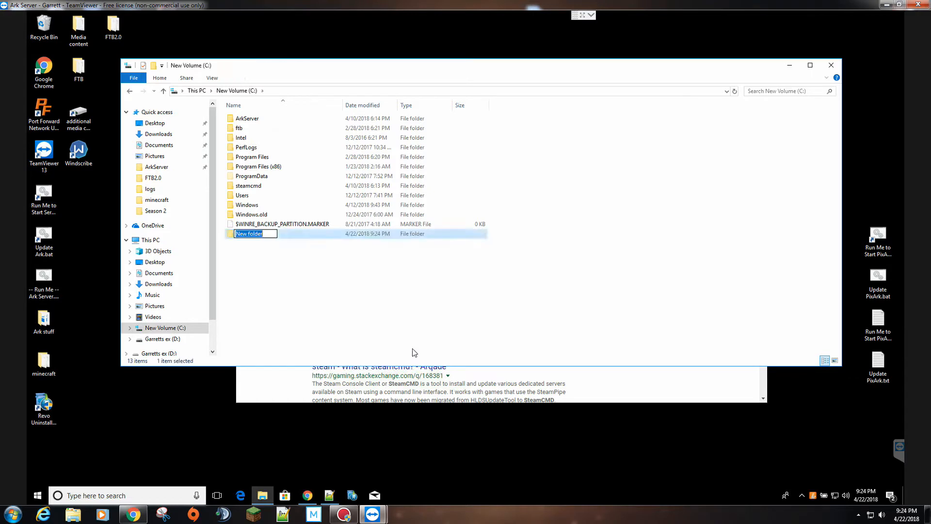
{"action": "type", "text": "PIXarkServer"}
{"action": "left_click", "coordinate": [251, 234]}
{"action": "key", "text": "BackSpace"}
{"action": "key", "text": "BackSpace"}
{"action": "key", "text": "BackSpace"}
{"action": "type", "text": "ARK"}
{"action": "left_click", "coordinate": [262, 245]}
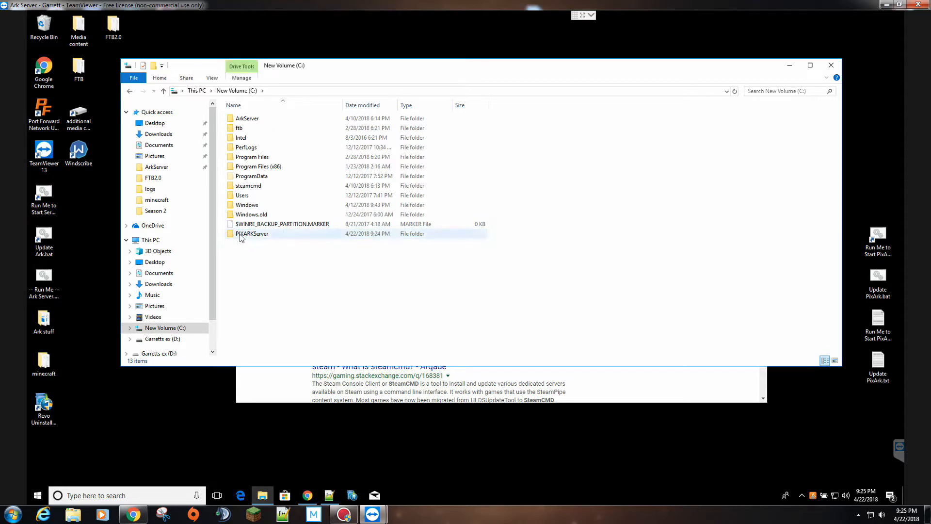
{"action": "double_click", "coordinate": [241, 237]}
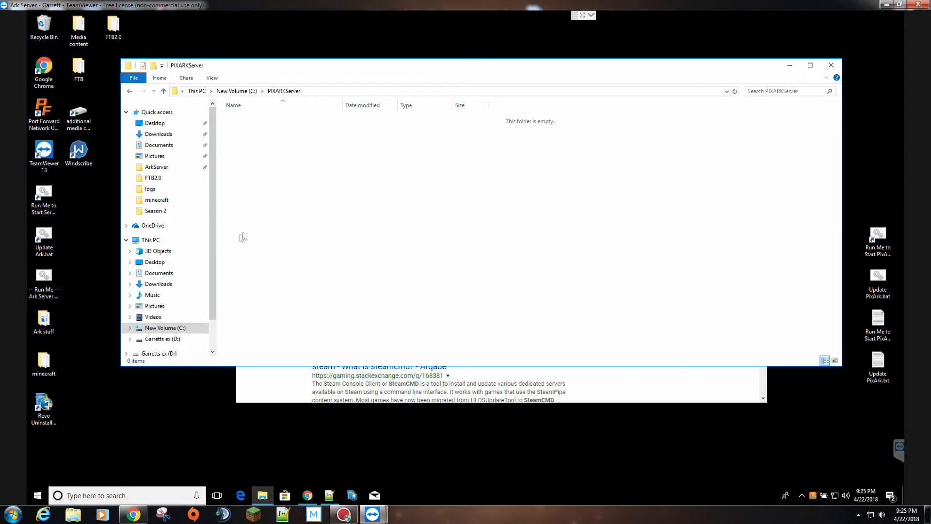
- Make a new folder named steamcmd inside PIXARKServer and open it
{"action": "right_click", "coordinate": [314, 184]}
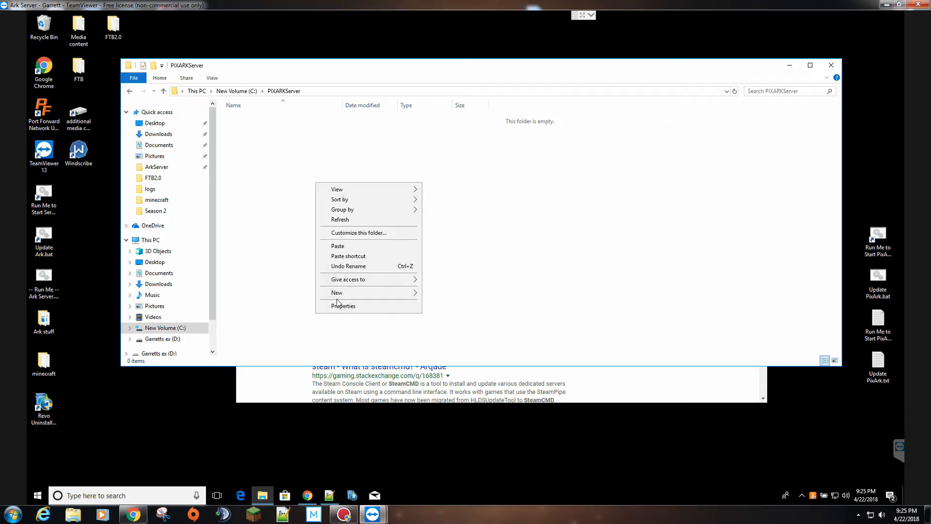
{"action": "mouse_move", "coordinate": [339, 295]}
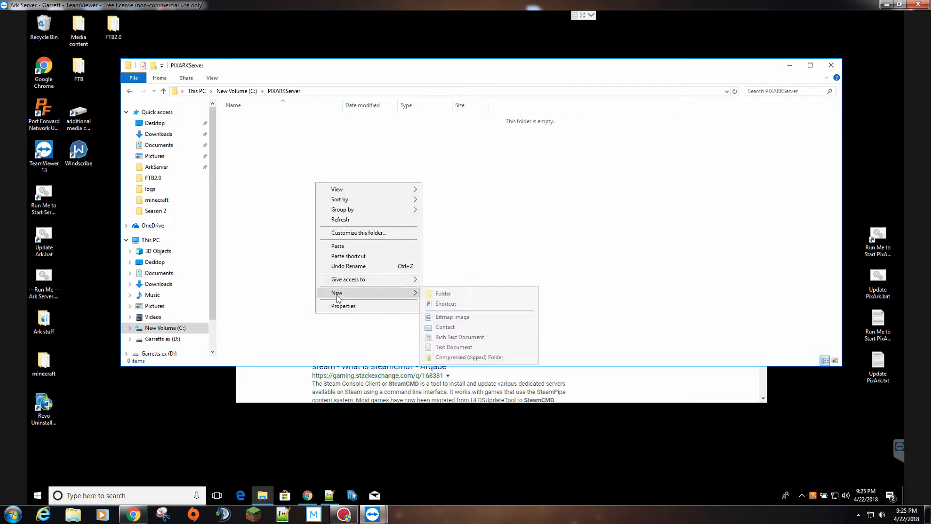
{"action": "left_click", "coordinate": [461, 293]}
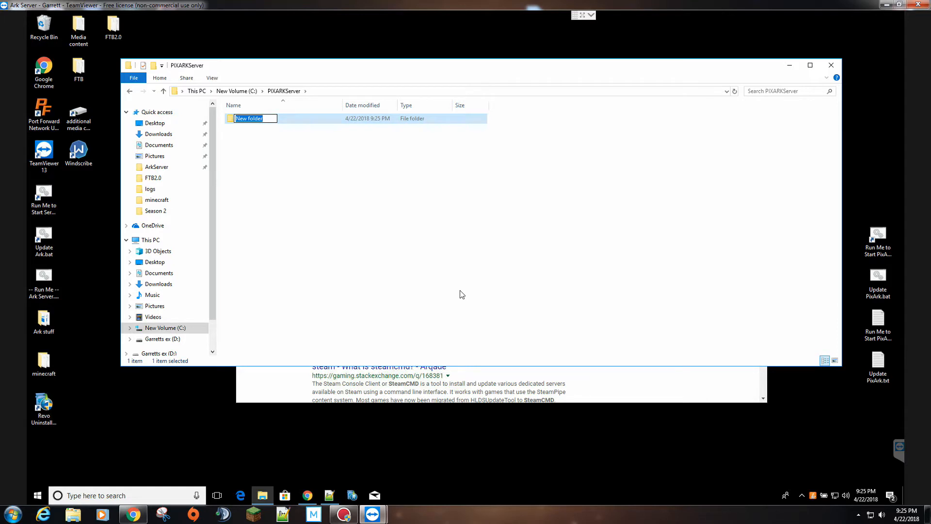
{"action": "type", "text": "stw"}
{"action": "key", "text": "BackSpace"}
{"action": "type", "text": "eamcmd"}
{"action": "key", "text": "Return"}
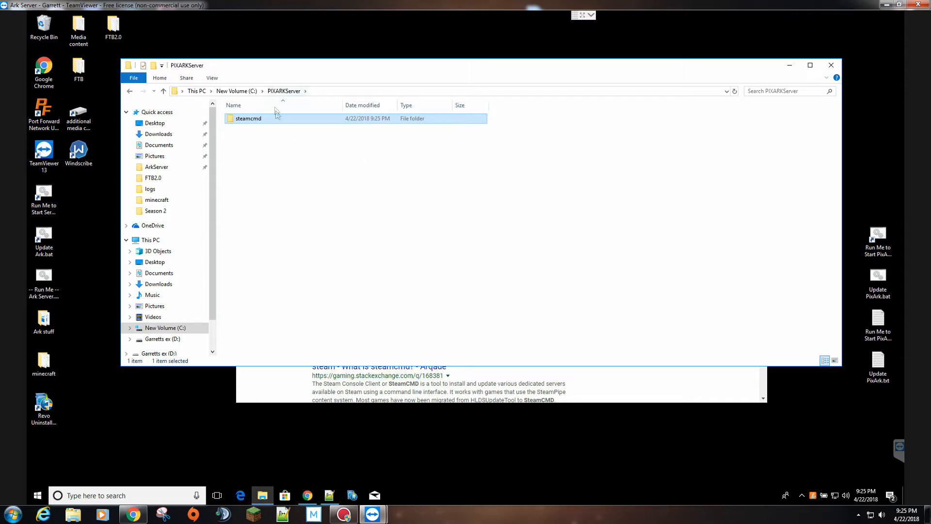
{"action": "double_click", "coordinate": [248, 121]}
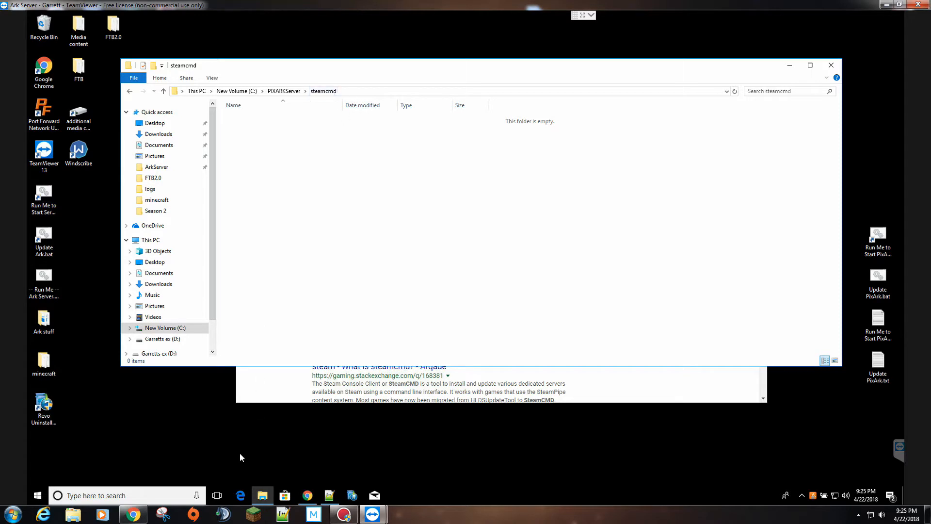
{"action": "left_click", "coordinate": [251, 392]}
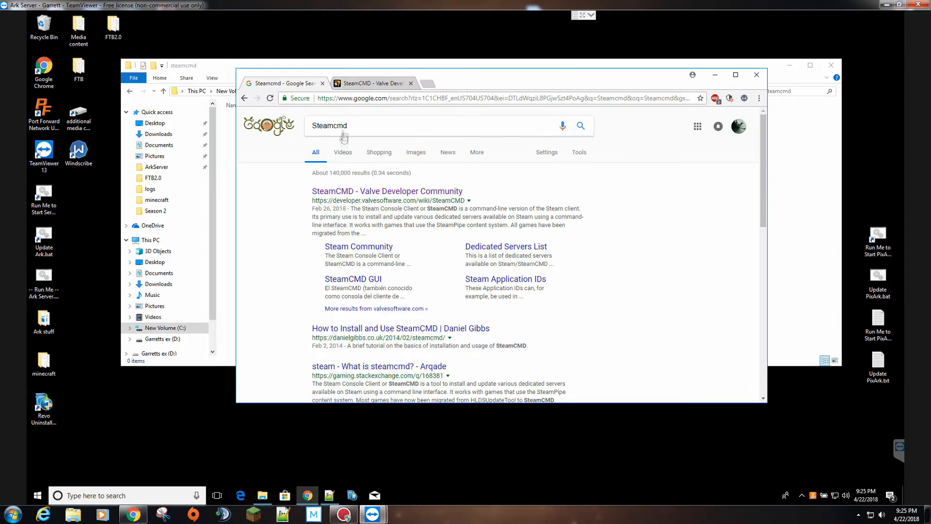
- From the SteamCMD wiki's Downloading SteamCMD section, download the Windows steamcmd.zip and open it
{"action": "right_click", "coordinate": [363, 196]}
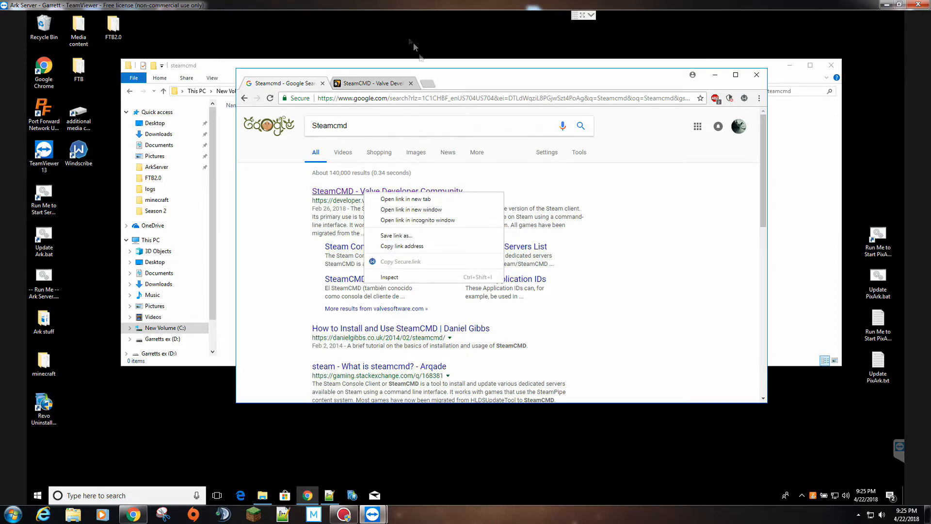
{"action": "left_click", "coordinate": [372, 84]}
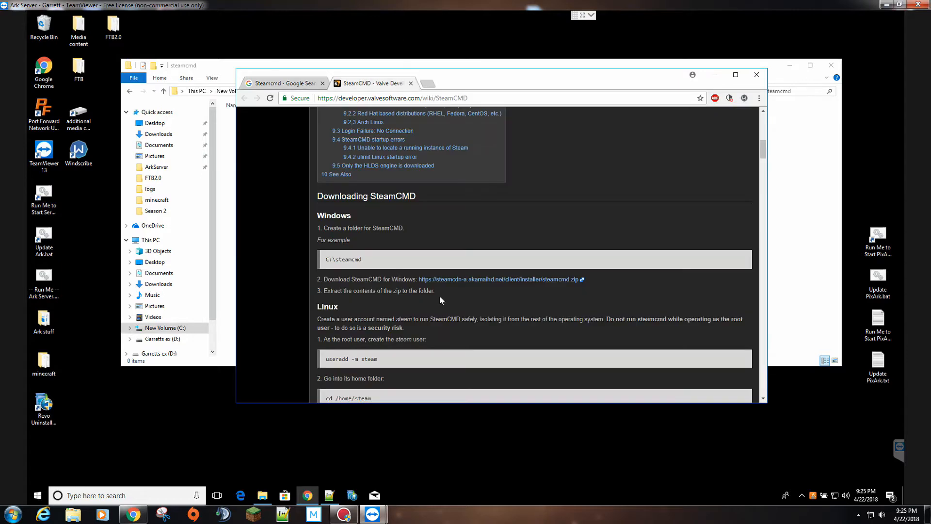
{"action": "scroll", "coordinate": [417, 237], "scroll_direction": "up", "scroll_amount": 9}
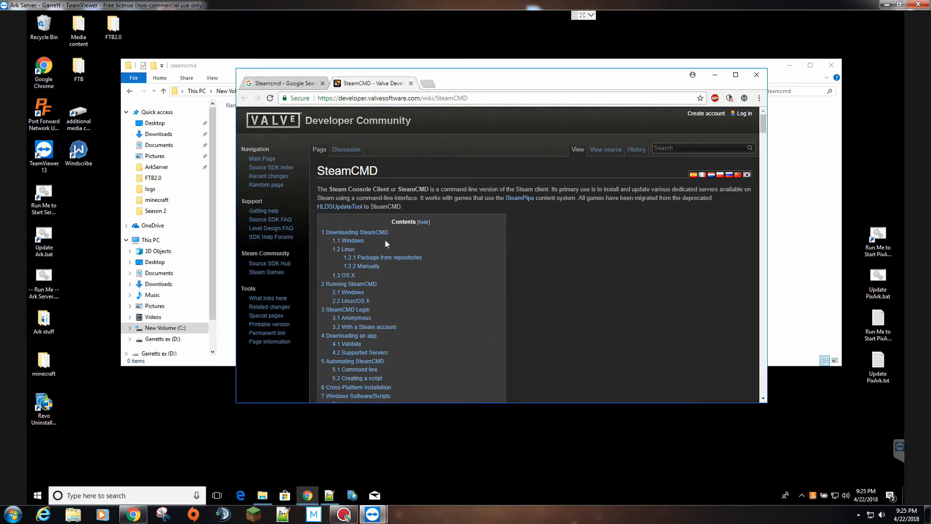
{"action": "scroll", "coordinate": [417, 209], "scroll_direction": "down", "scroll_amount": 1}
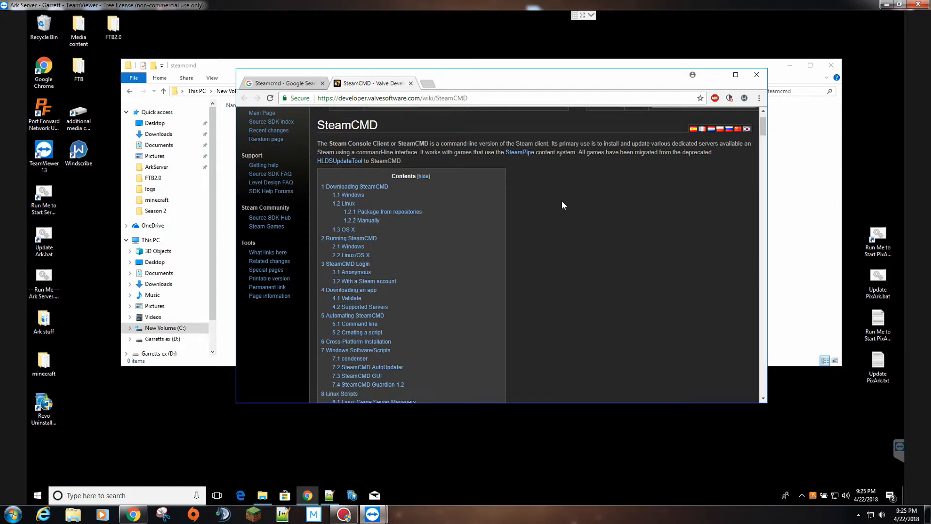
{"action": "scroll", "coordinate": [528, 206], "scroll_direction": "down", "scroll_amount": 1}
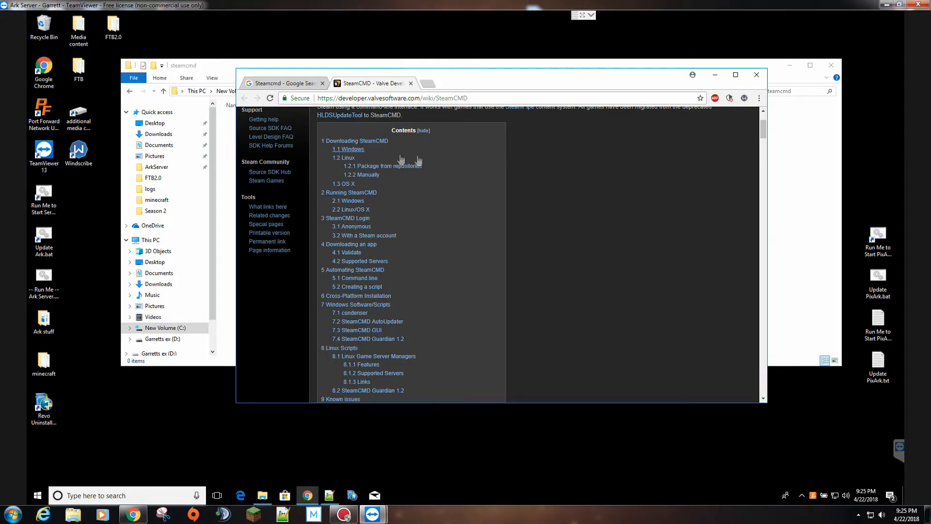
{"action": "scroll", "coordinate": [445, 158], "scroll_direction": "down", "scroll_amount": 7}
{"action": "scroll", "coordinate": [347, 267], "scroll_direction": "down", "scroll_amount": 1}
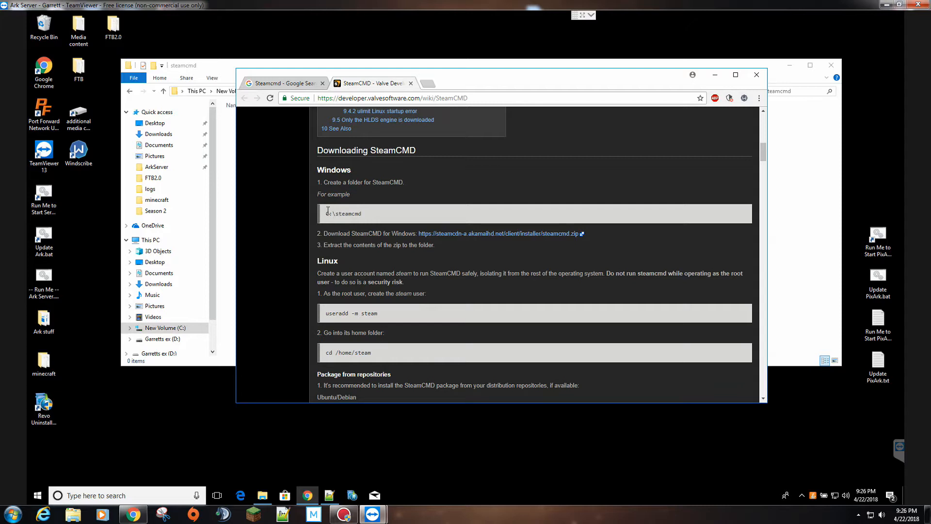
{"action": "left_click", "coordinate": [431, 235]}
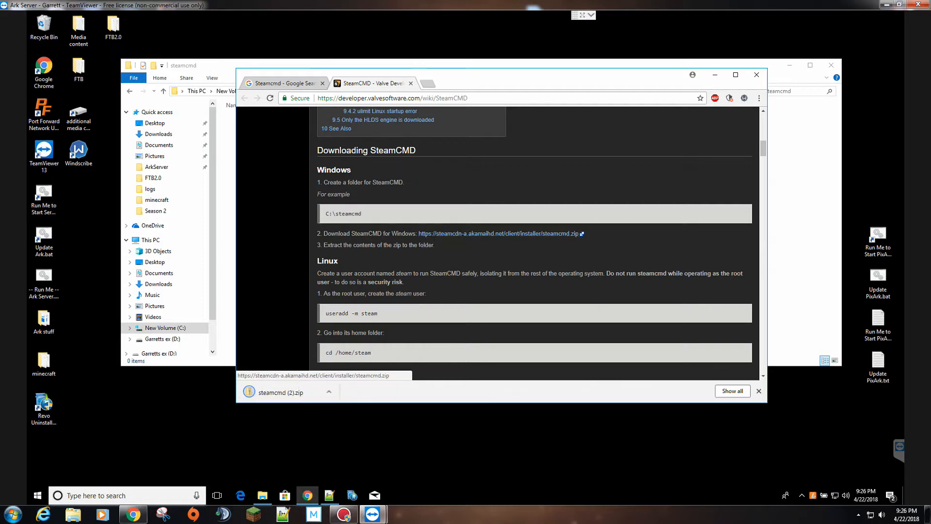
{"action": "left_click", "coordinate": [273, 394]}
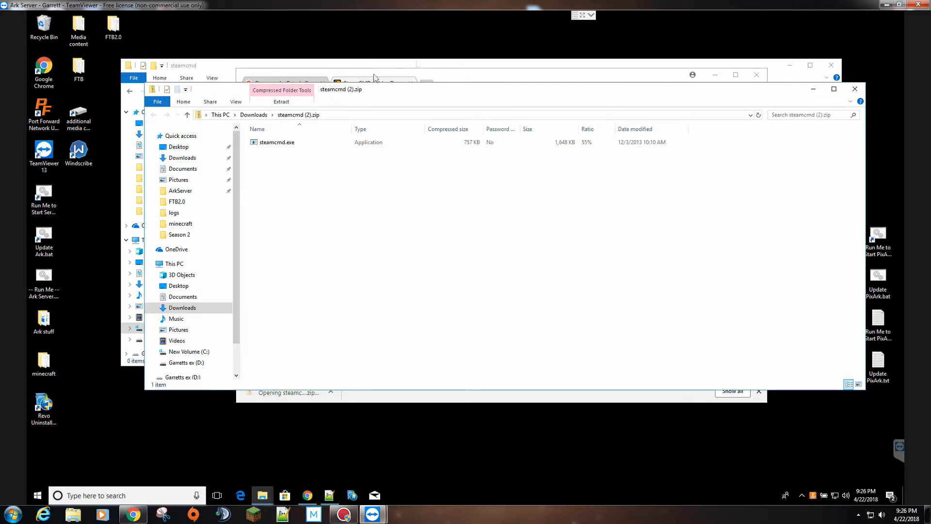
- Copy steamcmd.exe from the zip into the steamcmd folder, then close the zip window
{"action": "left_click", "coordinate": [715, 78]}
{"action": "left_click_drag", "start_coordinate": [704, 97], "coordinate": [681, 272]}
{"action": "left_click_drag", "start_coordinate": [249, 318], "coordinate": [315, 182]}
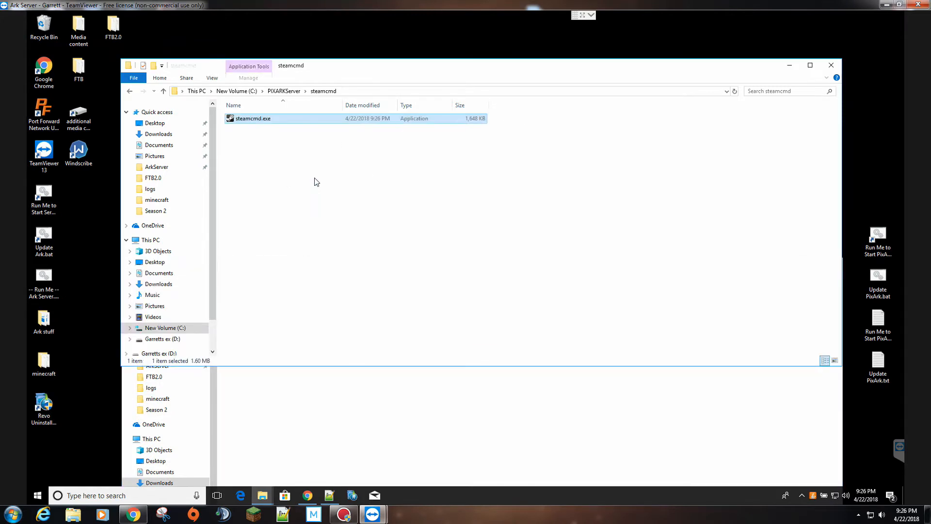
{"action": "left_click", "coordinate": [370, 434]}
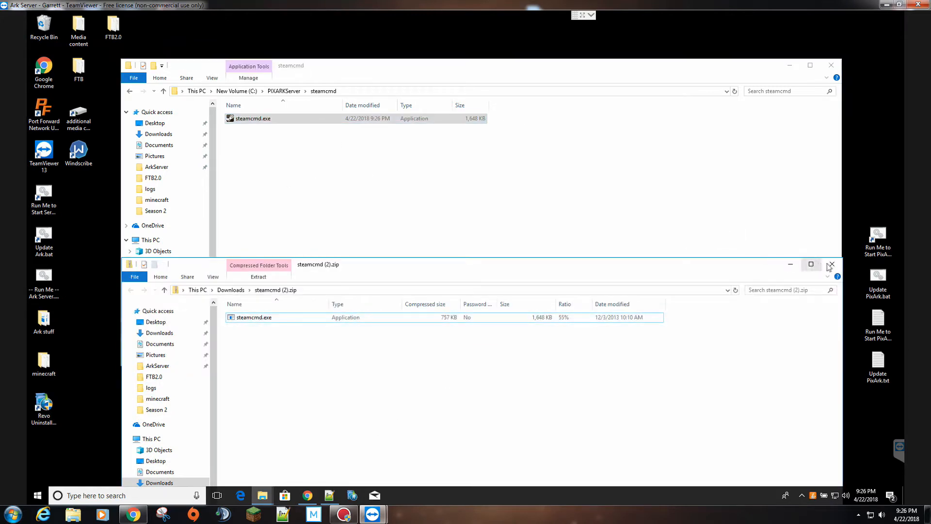
{"action": "left_click", "coordinate": [831, 265]}
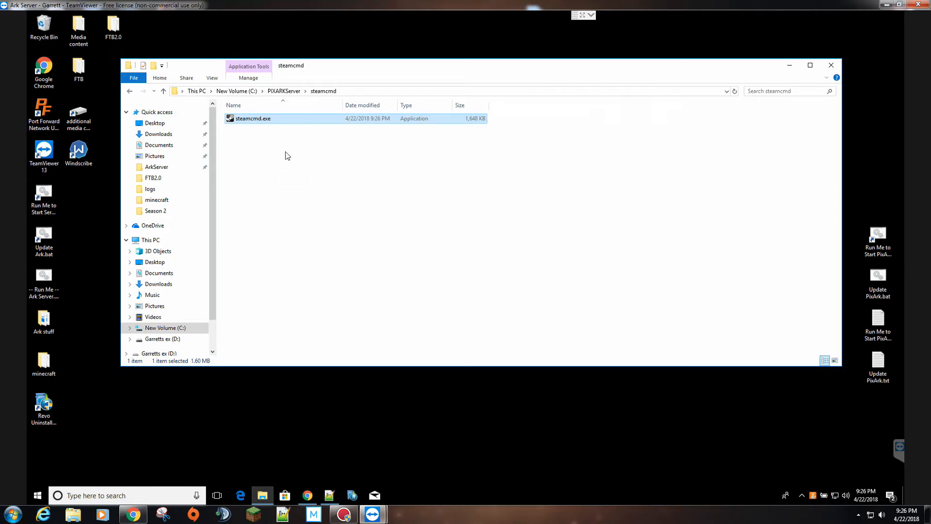
- Run steamcmd.exe once so it installs its files, then exit it with 'quit'
{"action": "double_click", "coordinate": [261, 119]}
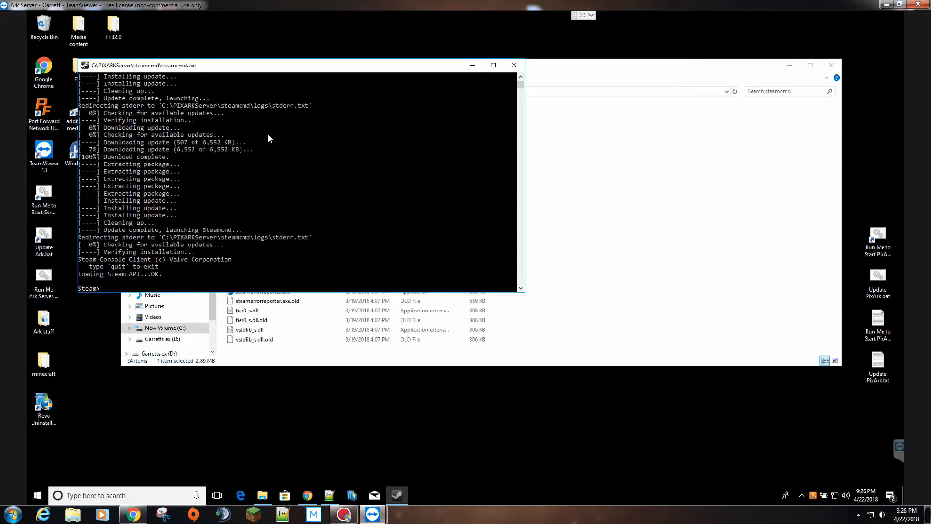
{"action": "type", "text": "quit"}
{"action": "key", "text": "Return"}
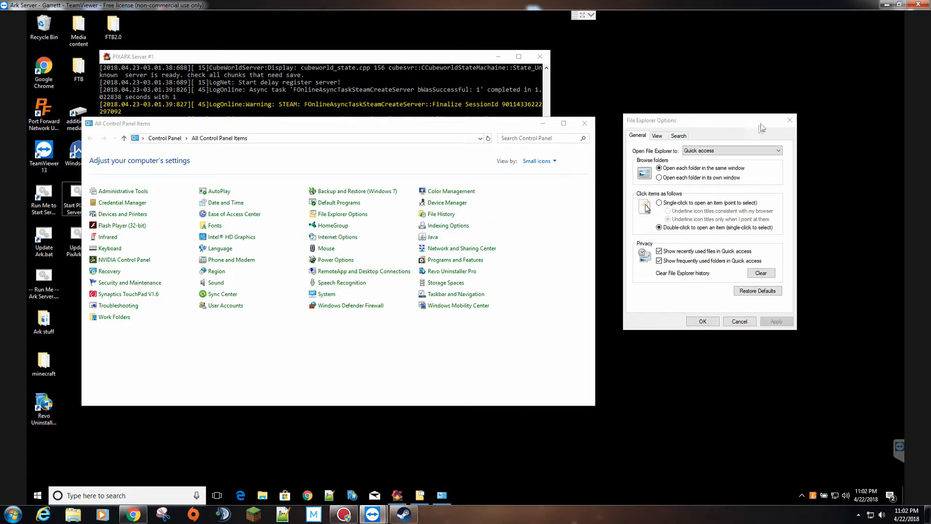
- Reopen File Explorer Options from All Control Panel Items on its View tab
{"action": "left_click", "coordinate": [789, 120]}
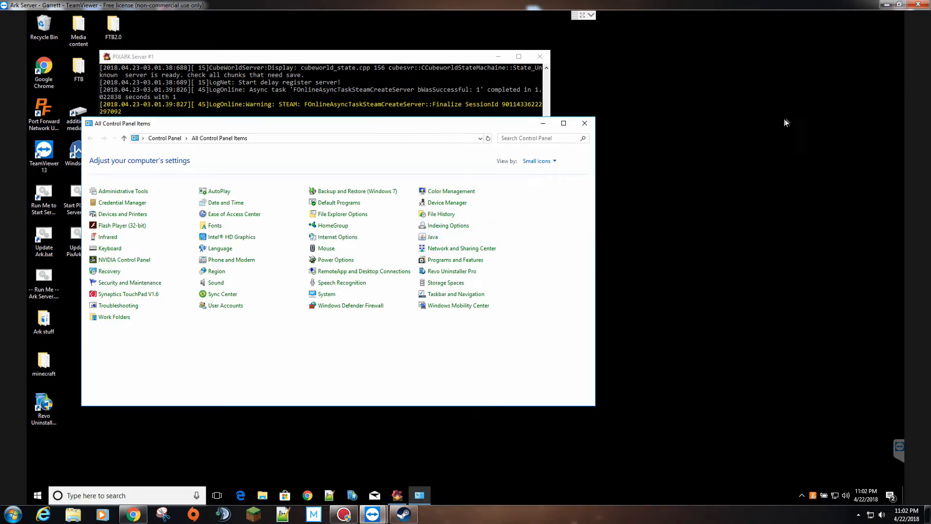
{"action": "left_click", "coordinate": [342, 216]}
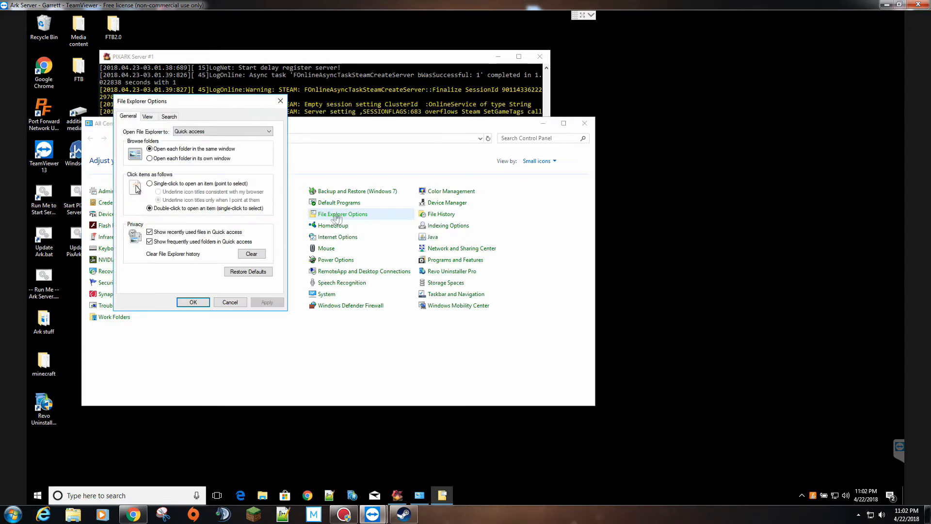
{"action": "left_click", "coordinate": [148, 118]}
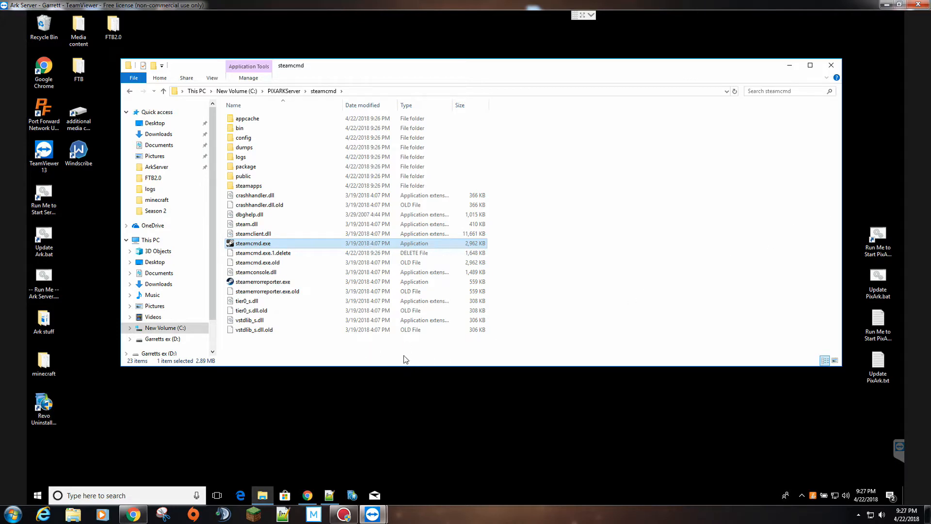
- Create a new text document in steamcmd named Update PIXARK Server
{"action": "right_click", "coordinate": [555, 217]}
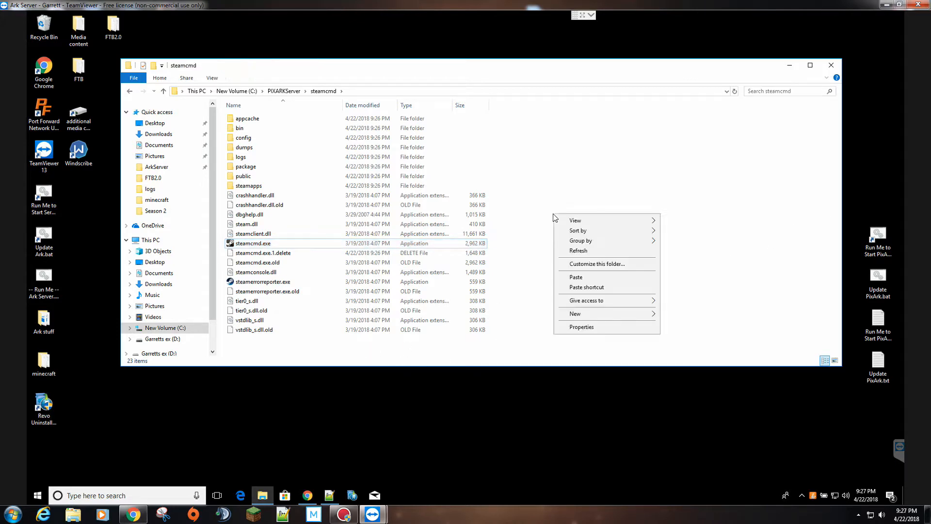
{"action": "mouse_move", "coordinate": [655, 316]}
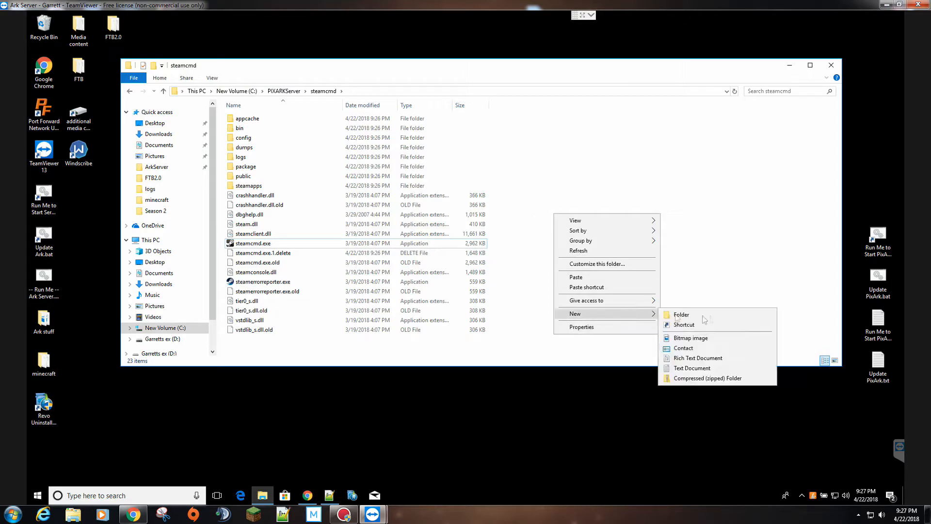
{"action": "left_click", "coordinate": [694, 369]}
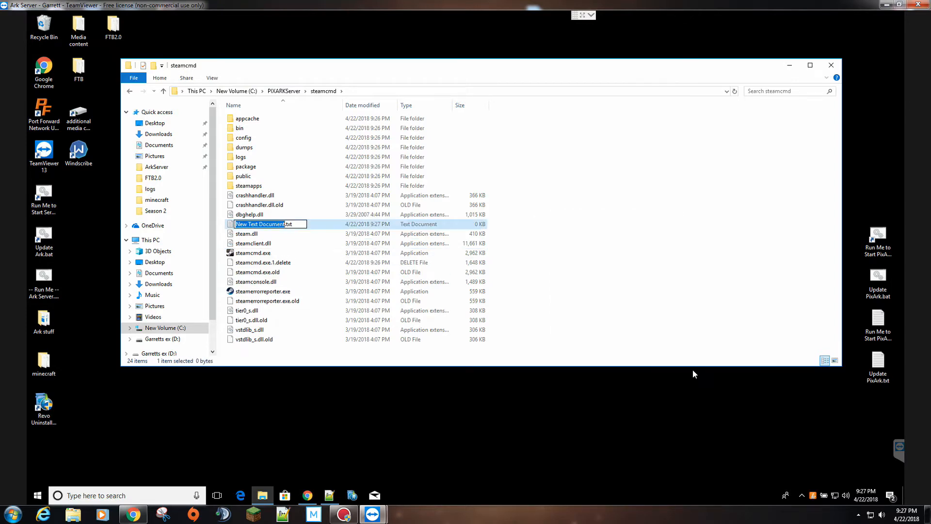
{"action": "left_click", "coordinate": [300, 223]}
{"action": "key", "text": "BackSpace"}
{"action": "key", "text": "BackSpace"}
{"action": "key", "text": "BackSpace"}
{"action": "key", "text": "BackSpace"}
{"action": "key", "text": "BackSpace"}
{"action": "key", "text": "BackSpace"}
{"action": "key", "text": "BackSpace"}
{"action": "key", "text": "BackSpace"}
{"action": "key", "text": "BackSpace"}
{"action": "key", "text": "BackSpace"}
{"action": "key", "text": "BackSpace"}
{"action": "key", "text": "BackSpace"}
{"action": "key", "text": "BackSpace"}
{"action": "key", "text": "BackSpace"}
{"action": "key", "text": "BackSpace"}
{"action": "key", "text": "BackSpace"}
{"action": "key", "text": "BackSpace"}
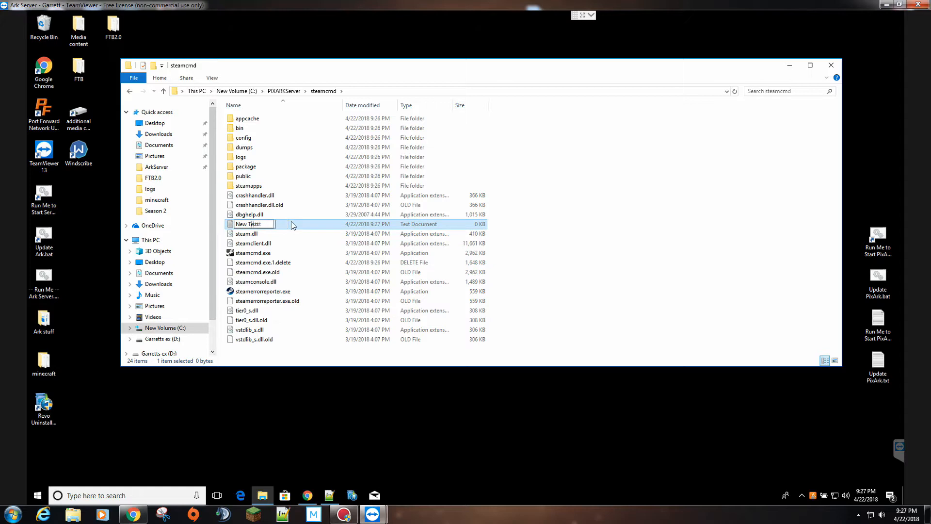
{"action": "type", "text": "Update PixA"}
{"action": "key", "text": "BackSpace"}
{"action": "key", "text": "BackSpace"}
{"action": "key", "text": "BackSpace"}
{"action": "type", "text": "IXARK Server"}
{"action": "left_click", "coordinate": [596, 210]}
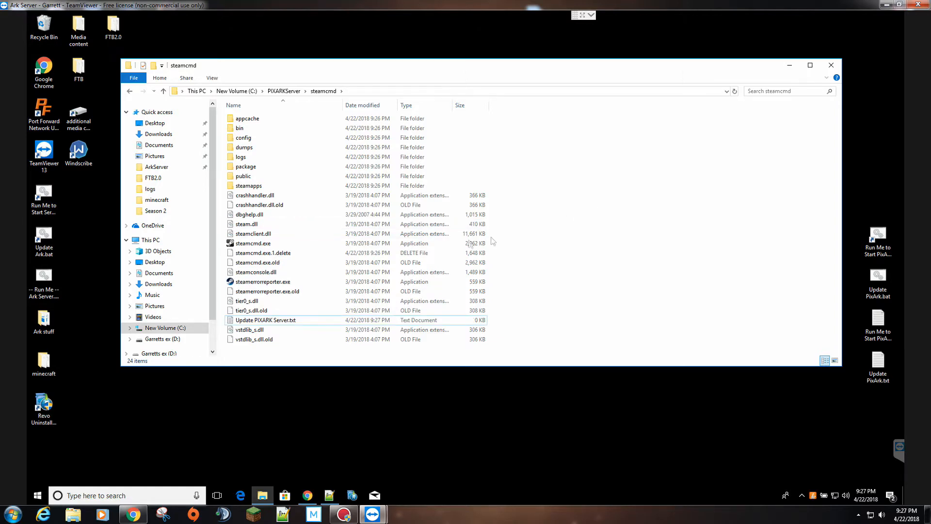
- Change its extension from .txt to .bat, accept the warning, and edit it in Notepad++
{"action": "right_click", "coordinate": [285, 324]}
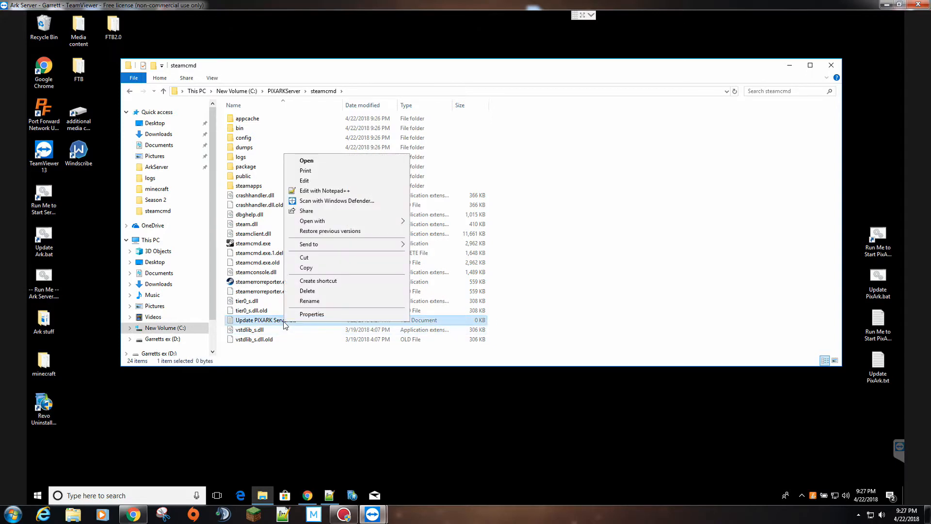
{"action": "left_click", "coordinate": [301, 302]}
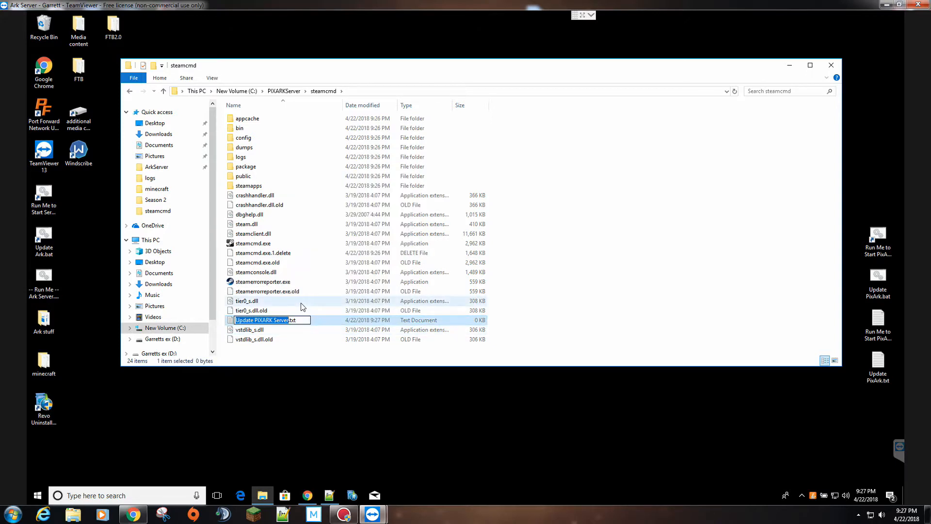
{"action": "key", "text": "Right"}
{"action": "key", "text": "BackSpace"}
{"action": "key", "text": "BackSpace"}
{"action": "key", "text": "BackSpace"}
{"action": "type", "text": "bat"}
{"action": "key", "text": "Return"}
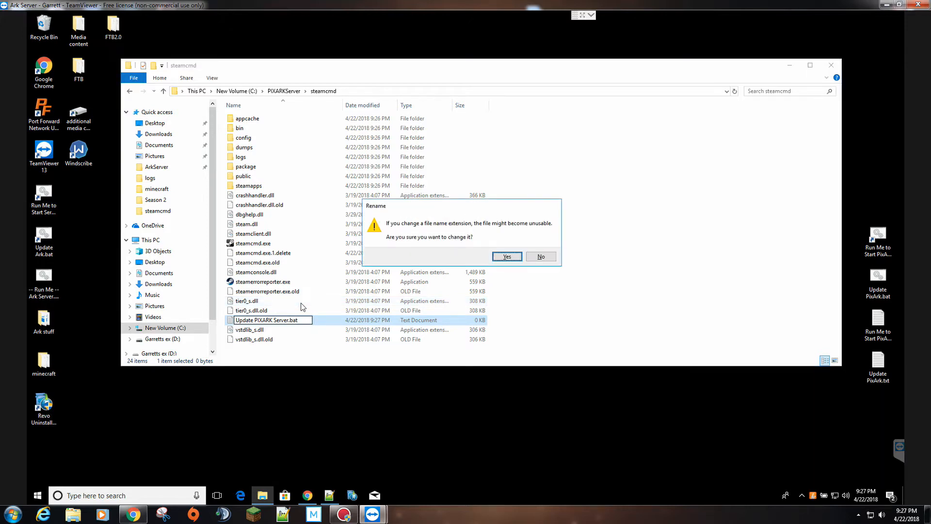
{"action": "key", "text": "Return"}
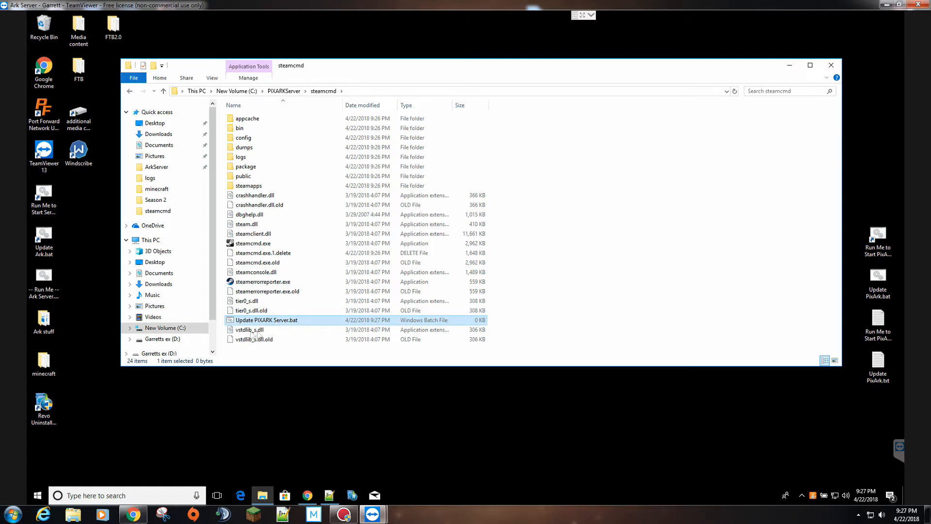
{"action": "right_click", "coordinate": [237, 324]}
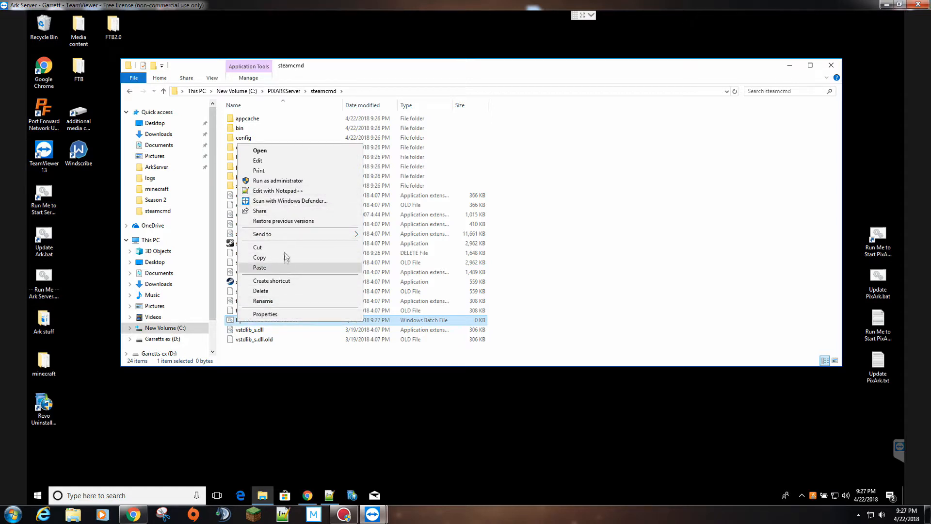
{"action": "left_click", "coordinate": [284, 191]}
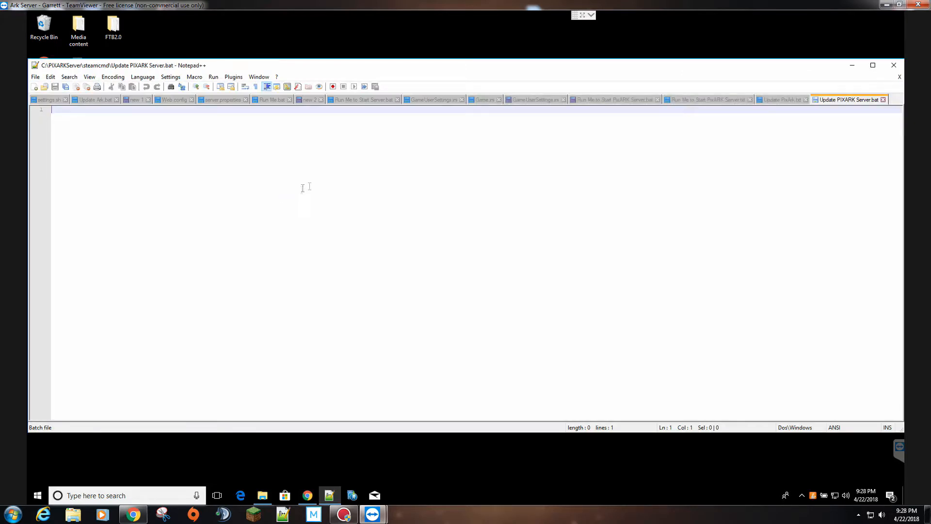
{"action": "left_click", "coordinate": [778, 101]}
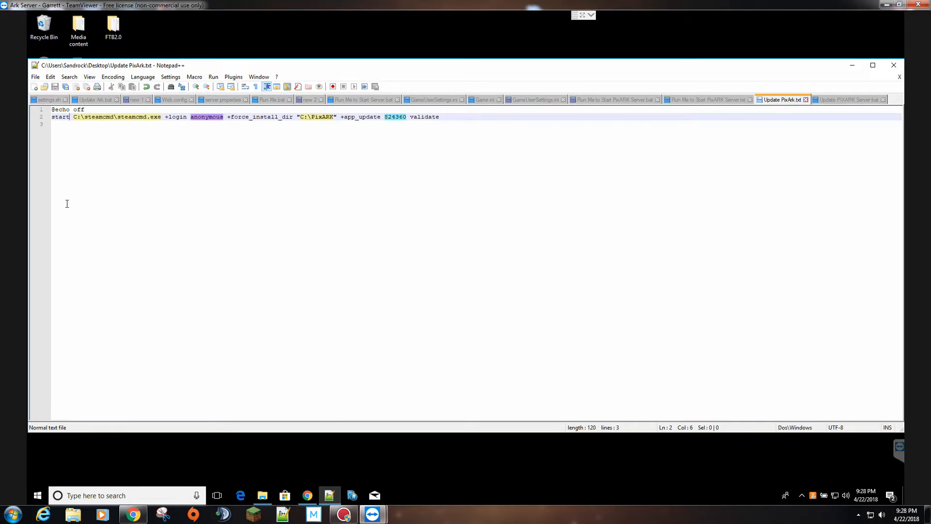
{"action": "left_click_drag", "start_coordinate": [264, 133], "coordinate": [34, 112]}
{"action": "key", "text": "ctrl+c"}
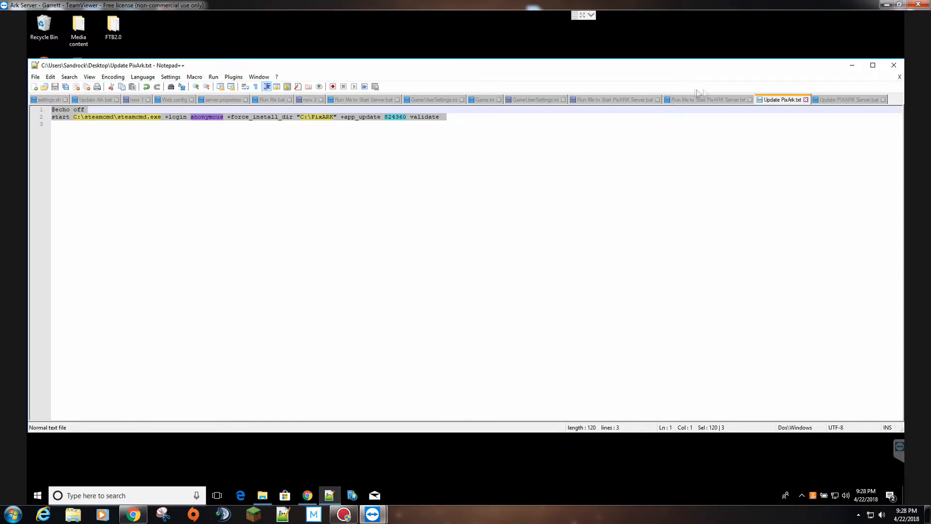
{"action": "left_click", "coordinate": [823, 100]}
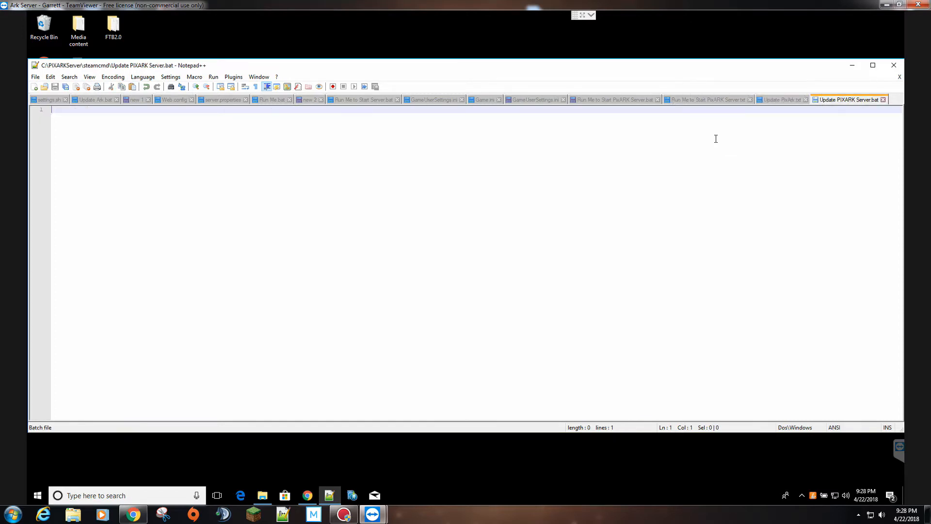
{"action": "key", "text": "ctrl+v"}
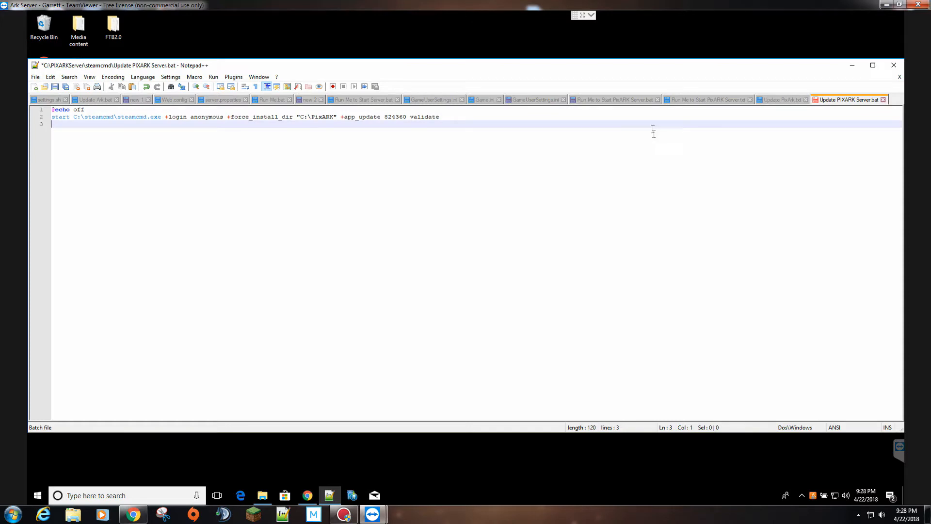
{"action": "left_click", "coordinate": [784, 98]}
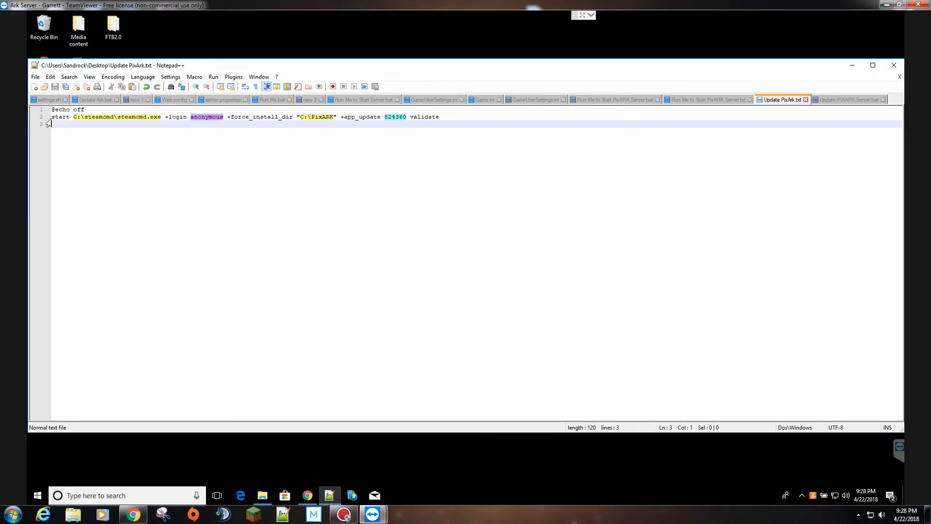
- Edit line 2's force_install_dir from C:\PixARK to C:\PIXARKServer and copy the new folder name
{"action": "left_click", "coordinate": [74, 116]}
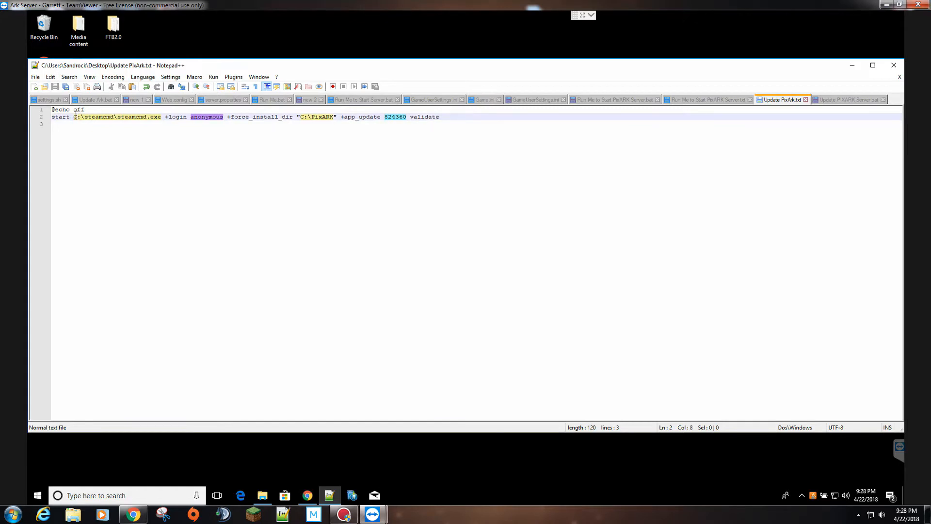
{"action": "key", "text": "Right"}
{"action": "key", "text": "Right"}
{"action": "double_click", "coordinate": [200, 118]}
{"action": "left_click", "coordinate": [322, 118]}
{"action": "key", "text": "BackSpace"}
{"action": "key", "text": "BackSpace"}
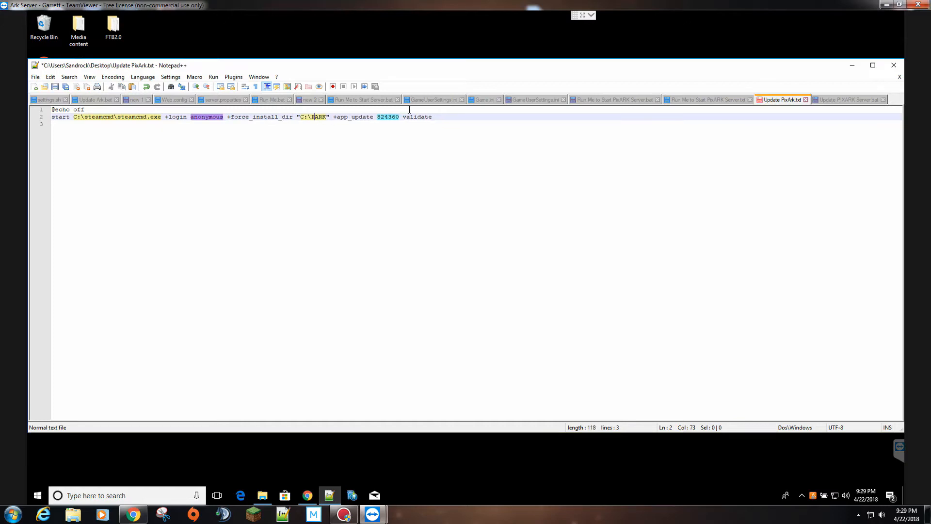
{"action": "type", "text": "IXARKServer"}
{"action": "double_click", "coordinate": [344, 116]}
{"action": "key", "text": "ctrl+c"}
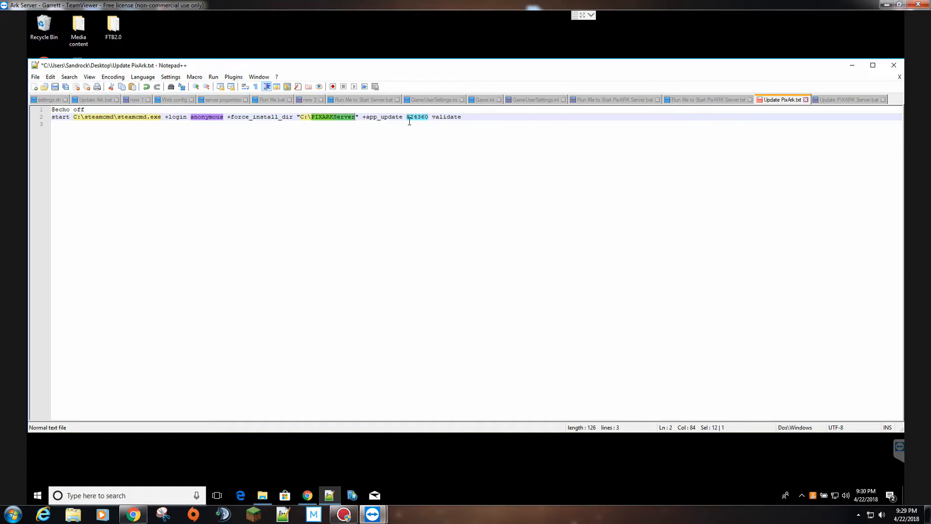
{"action": "left_click", "coordinate": [434, 117]}
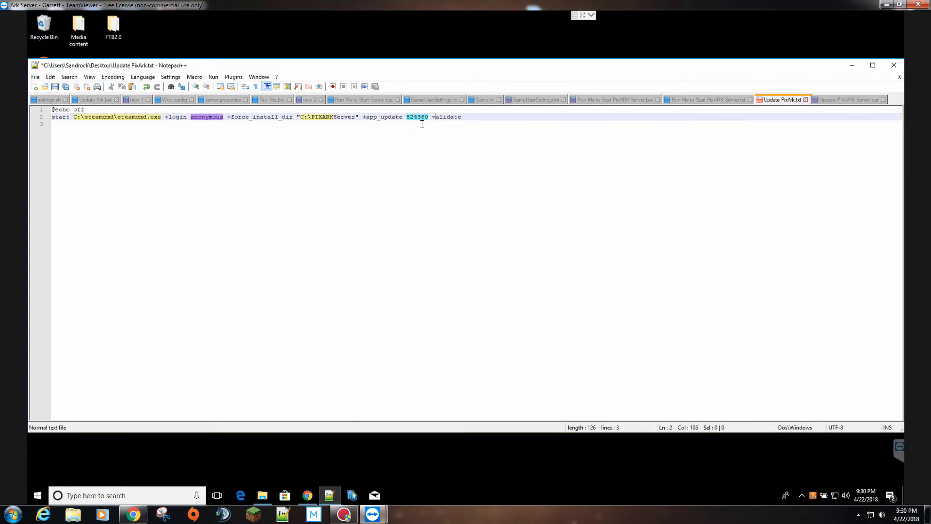
- In Update PIXARK Server.bat, insert PIXARKServer into the steamcmd path and replace PixARK in force_install_dir
{"action": "left_click", "coordinate": [856, 101]}
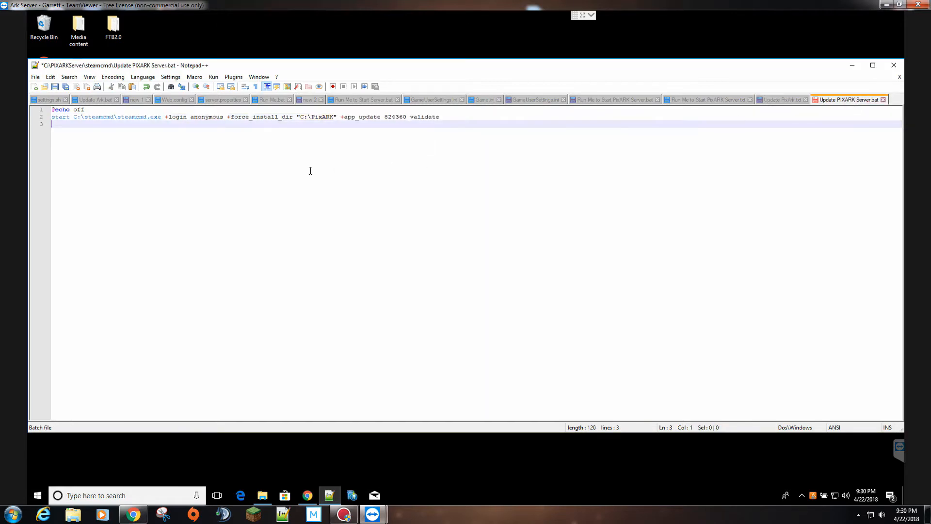
{"action": "double_click", "coordinate": [102, 117]}
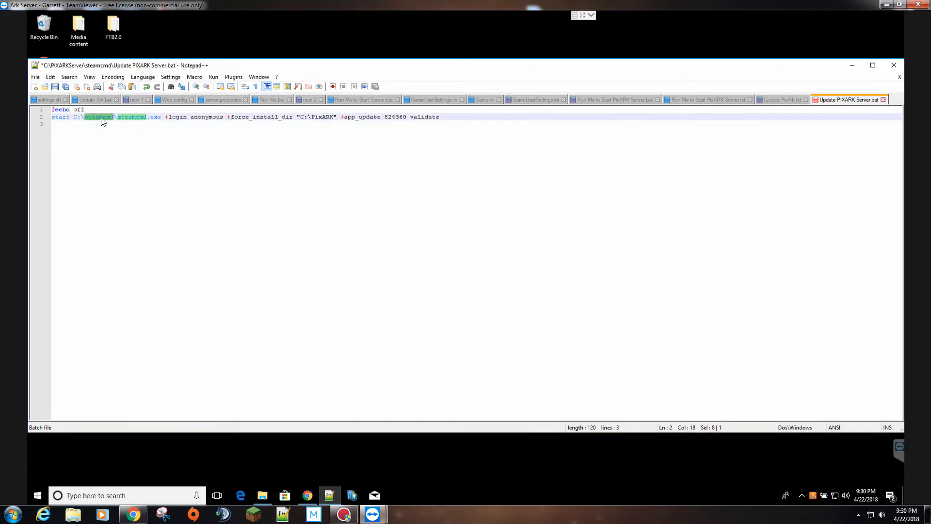
{"action": "key", "text": "Left"}
{"action": "key", "text": "Left"}
{"action": "key", "text": "Left"}
{"action": "type", "text": "\\"}
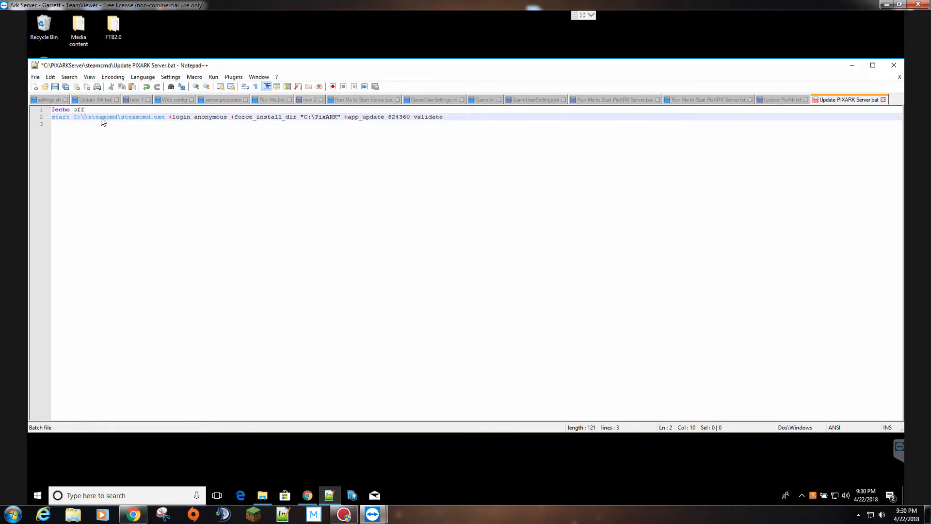
{"action": "key", "text": "ctrl+v"}
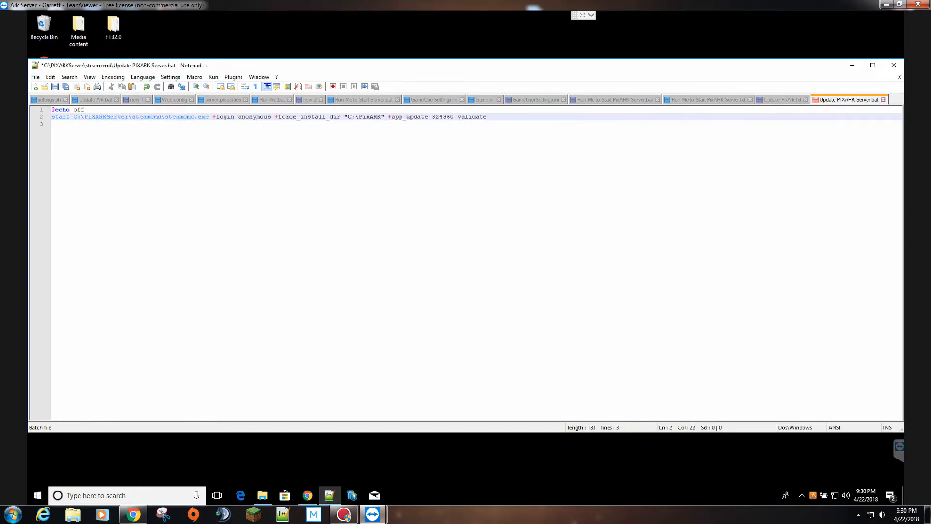
{"action": "double_click", "coordinate": [365, 117]}
{"action": "key", "text": "ctrl+v"}
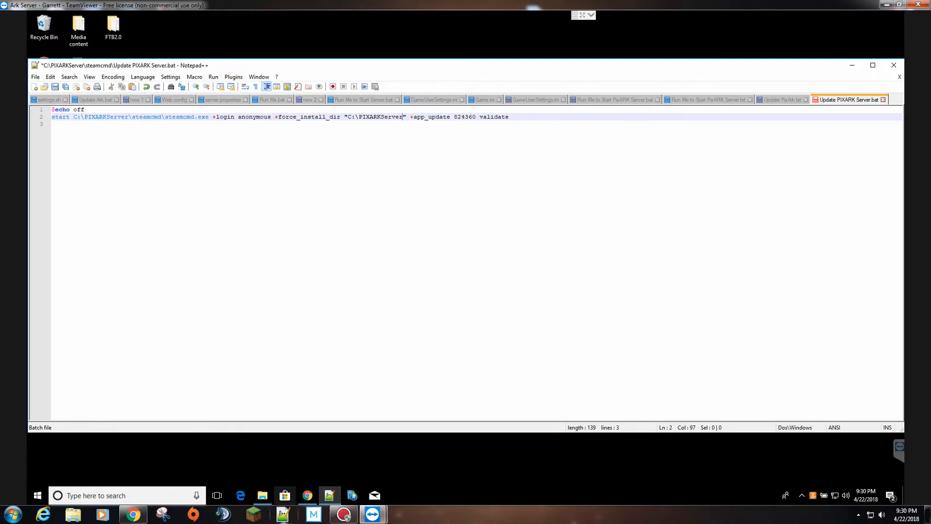
- Go up to PIXARKServer, reopen steamcmd, and check the address bar reads C:\PIXARKServer\steamcmd
{"action": "left_click", "coordinate": [263, 495]}
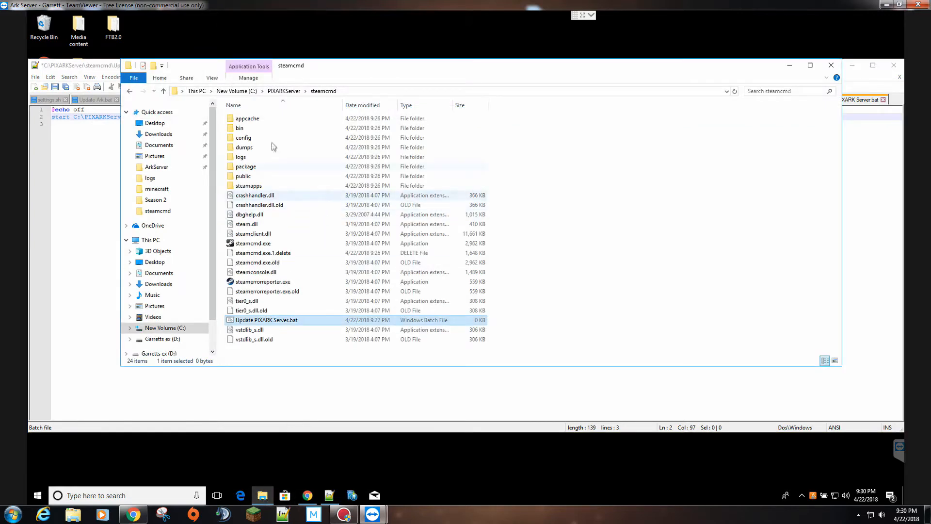
{"action": "left_click", "coordinate": [285, 92]}
{"action": "left_click_drag", "start_coordinate": [332, 71], "coordinate": [257, 146]}
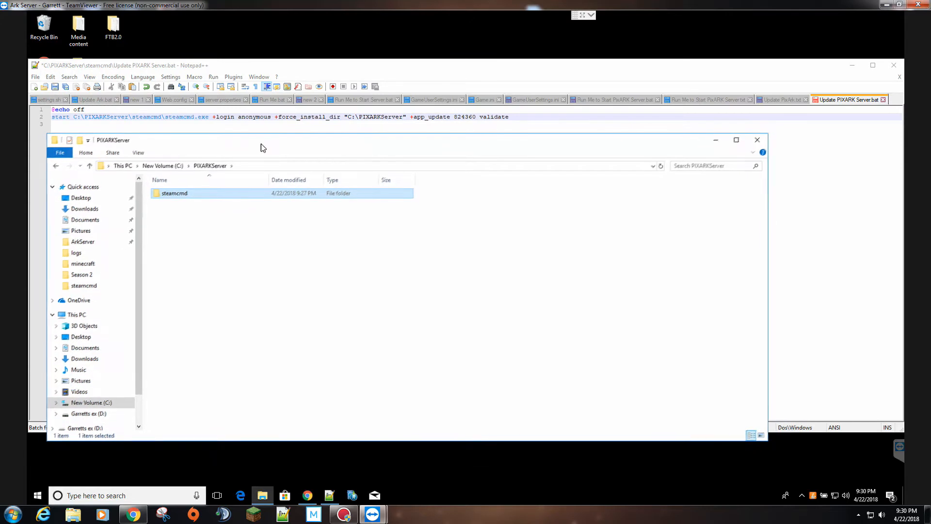
{"action": "left_click", "coordinate": [257, 165]}
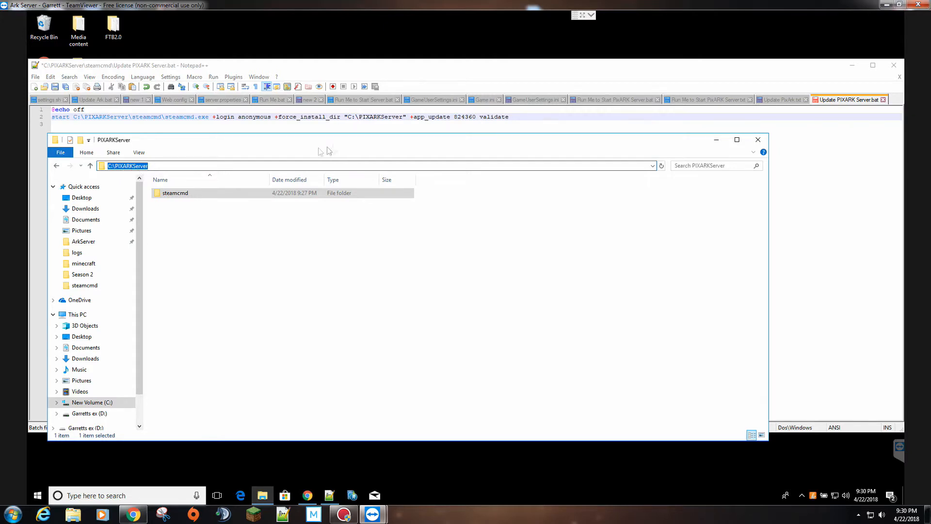
{"action": "double_click", "coordinate": [174, 195]}
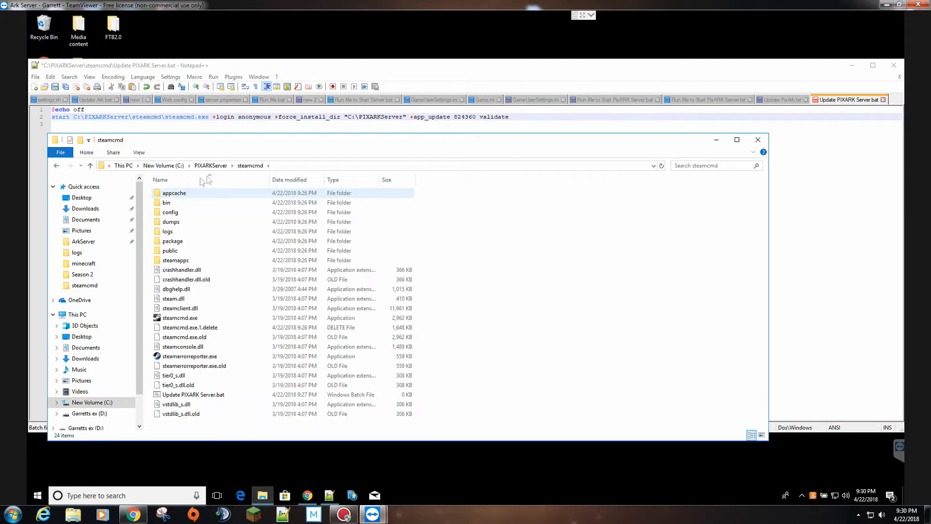
{"action": "left_click", "coordinate": [292, 166]}
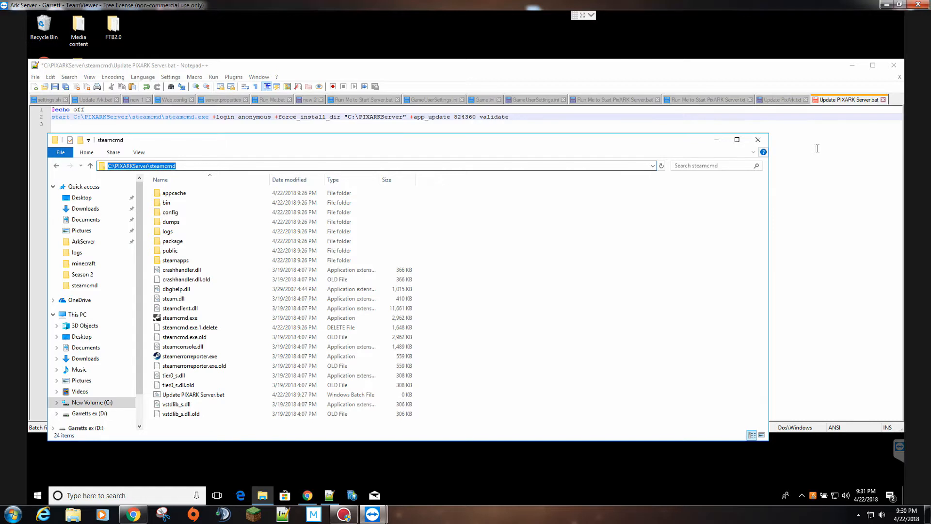
- Close the folder window and save Update PIXARK Server.bat in Notepad++
{"action": "left_click", "coordinate": [757, 141]}
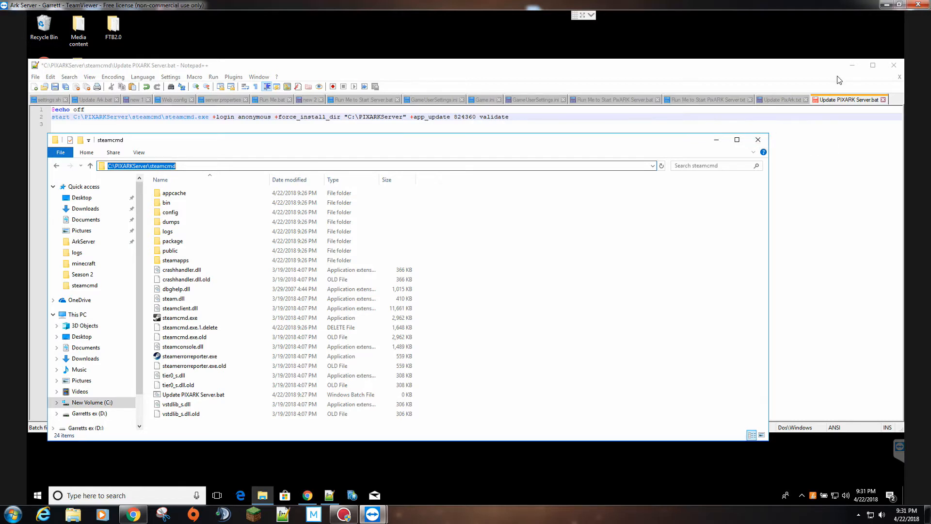
{"action": "left_click", "coordinate": [60, 90]}
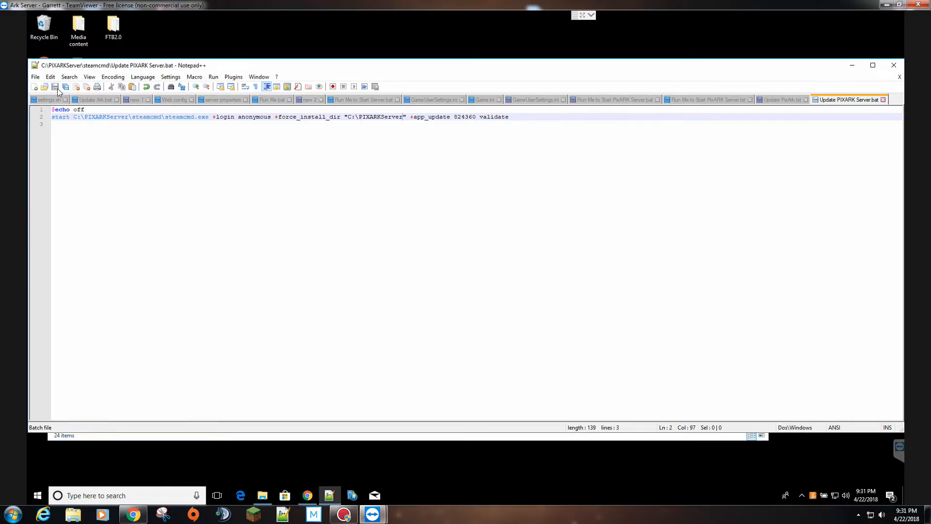
{"action": "left_click", "coordinate": [857, 70]}
- Run Update PIXARK Server.bat from the steamcmd folder to install app 824360
{"action": "left_click_drag", "start_coordinate": [434, 153], "coordinate": [525, 83]}
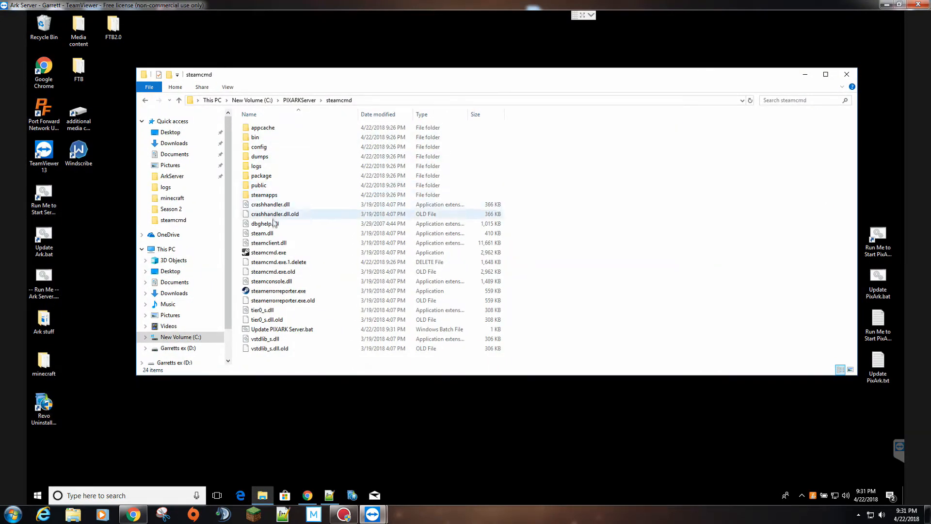
{"action": "left_click", "coordinate": [279, 331]}
{"action": "double_click", "coordinate": [279, 329]}
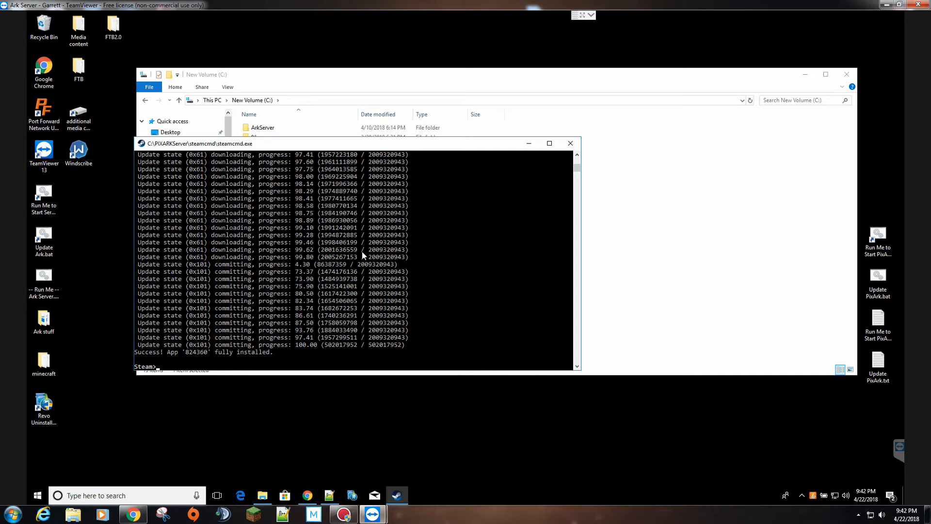
- Confirm 'Success! App 824360 fully installed' and exit SteamCMD with the quit command
{"action": "scroll", "coordinate": [361, 252], "scroll_direction": "up", "scroll_amount": 7}
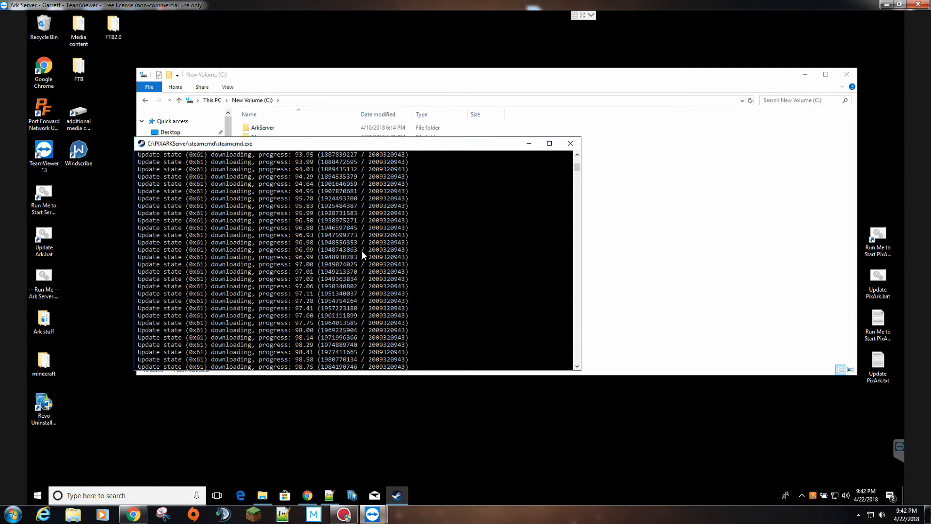
{"action": "scroll", "coordinate": [269, 228], "scroll_direction": "down", "scroll_amount": 8}
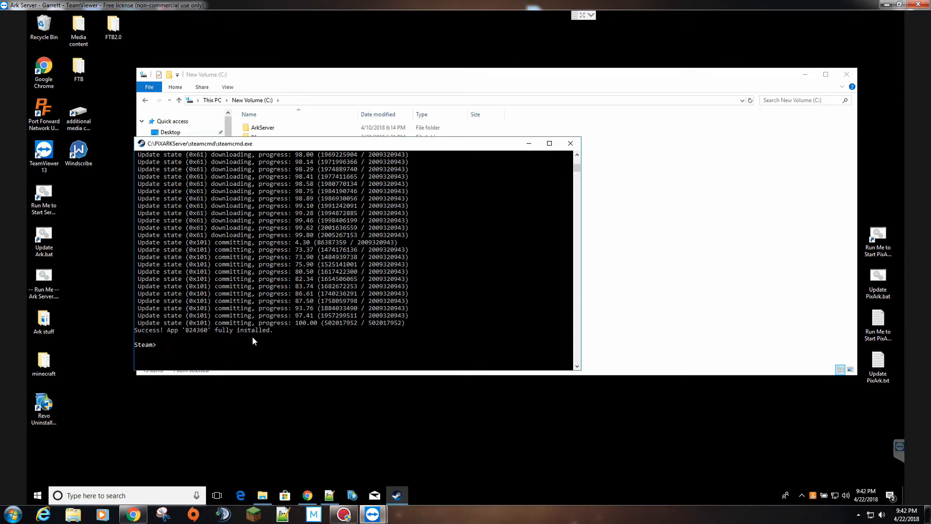
{"action": "left_click", "coordinate": [183, 354]}
{"action": "type", "text": "quit"}
{"action": "key", "text": "Return"}
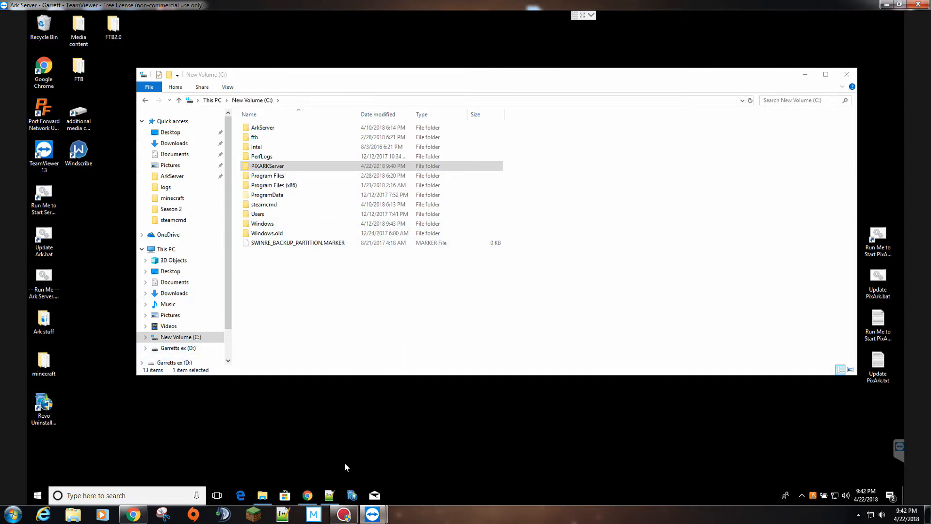
- Re-save Update PIXARK Server.bat with its command still ending at validate, then minimize Notepad++
{"action": "left_click", "coordinate": [329, 495]}
{"action": "left_click", "coordinate": [517, 119]}
{"action": "type", "text": "+"}
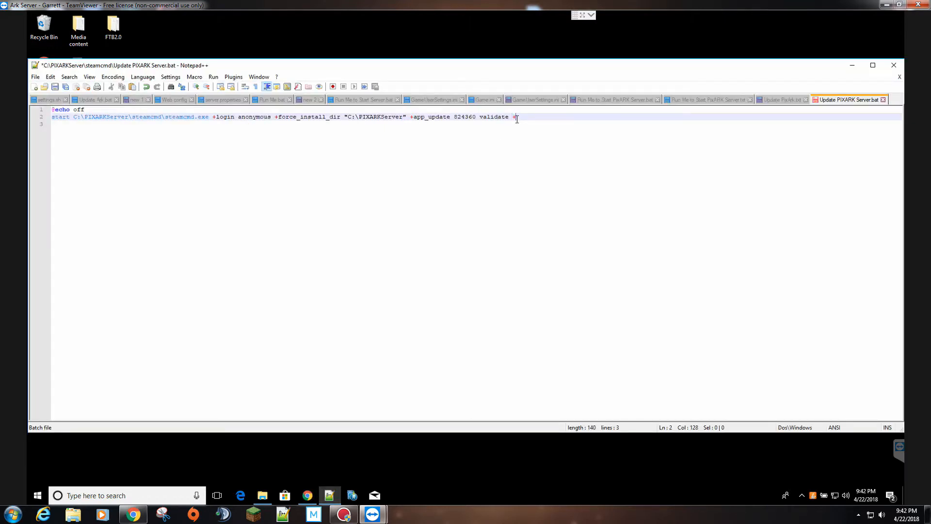
{"action": "type", "text": "quit"}
{"action": "key", "text": "BackSpace"}
{"action": "key", "text": "BackSpace"}
{"action": "key", "text": "BackSpace"}
{"action": "left_click", "coordinate": [53, 86]}
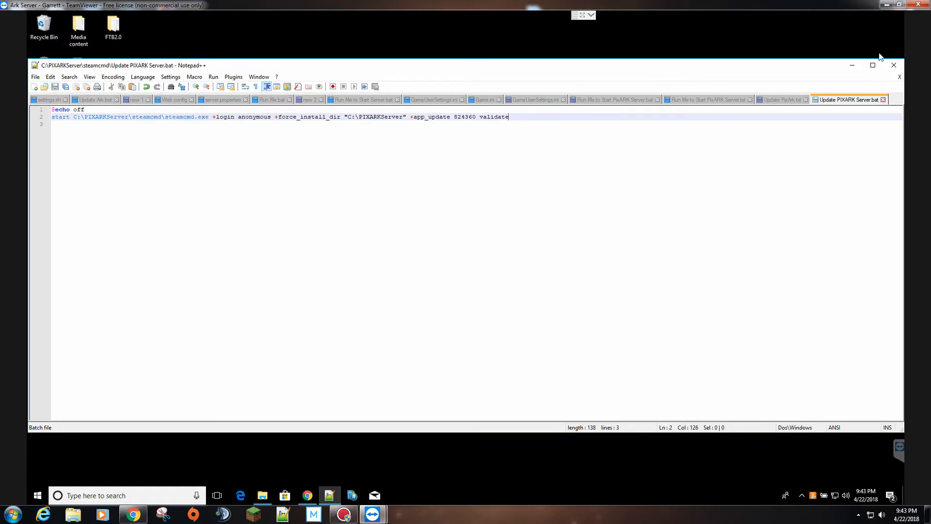
{"action": "left_click", "coordinate": [852, 68]}
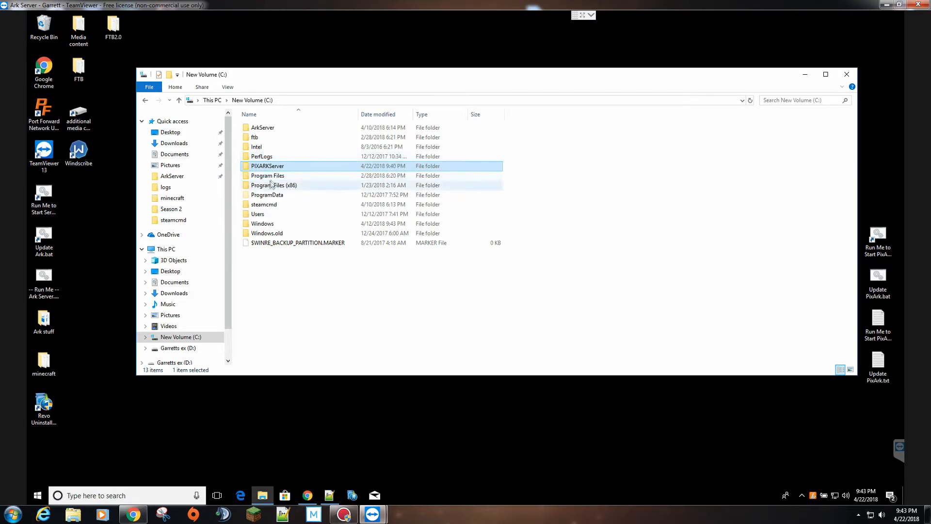
- Browse to C:\PIXARKServer\ShooterGame\Binaries\Win64 after a brief look inside Content\Mods
{"action": "double_click", "coordinate": [268, 166]}
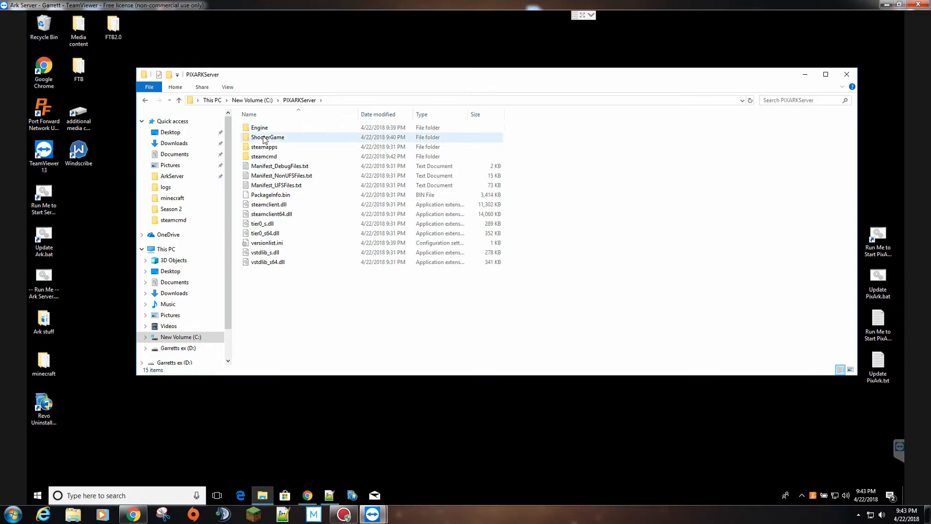
{"action": "double_click", "coordinate": [279, 138]}
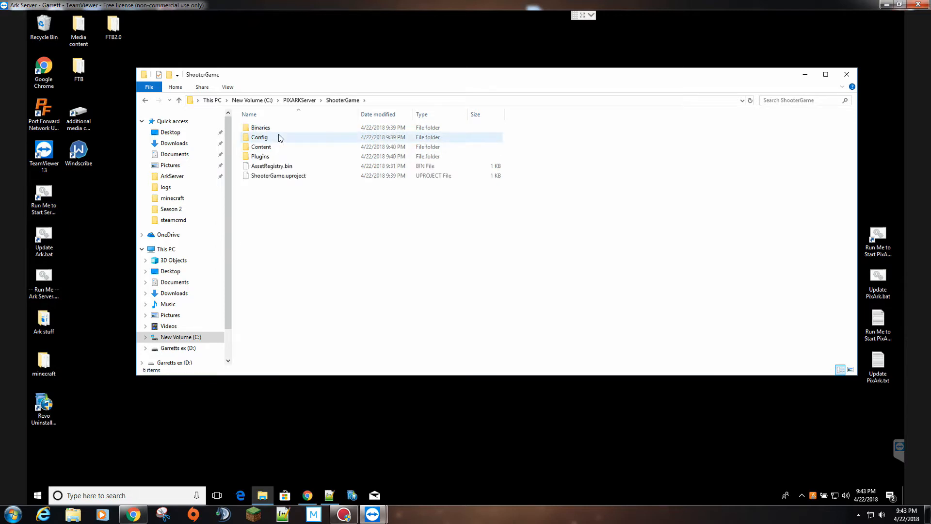
{"action": "double_click", "coordinate": [273, 146]}
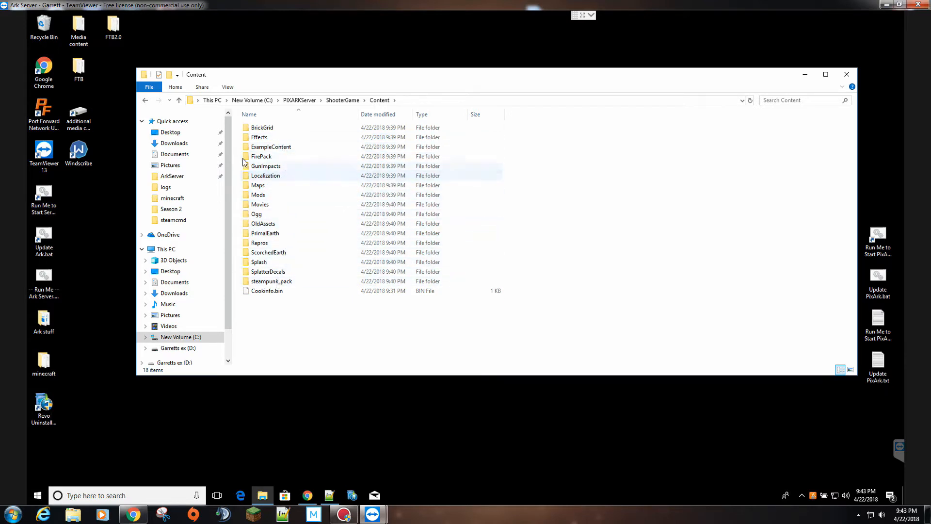
{"action": "double_click", "coordinate": [257, 195]}
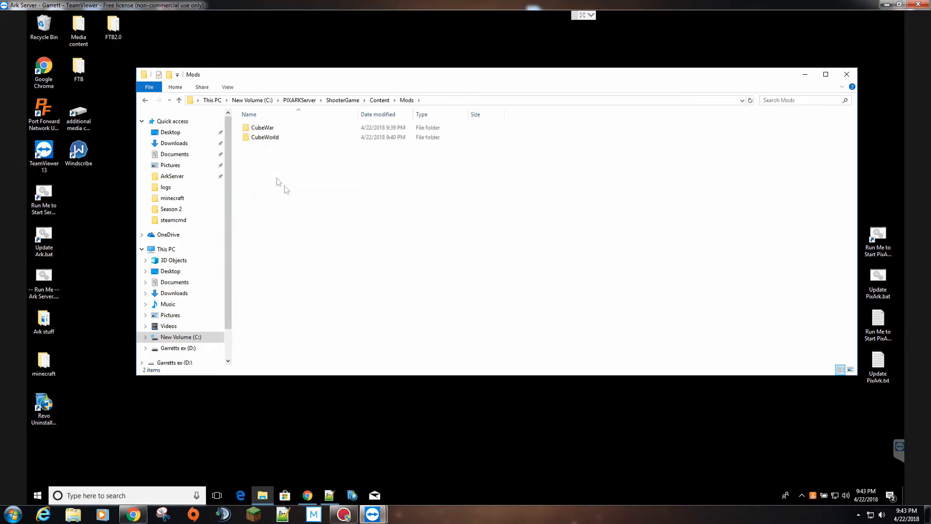
{"action": "left_click", "coordinate": [144, 100]}
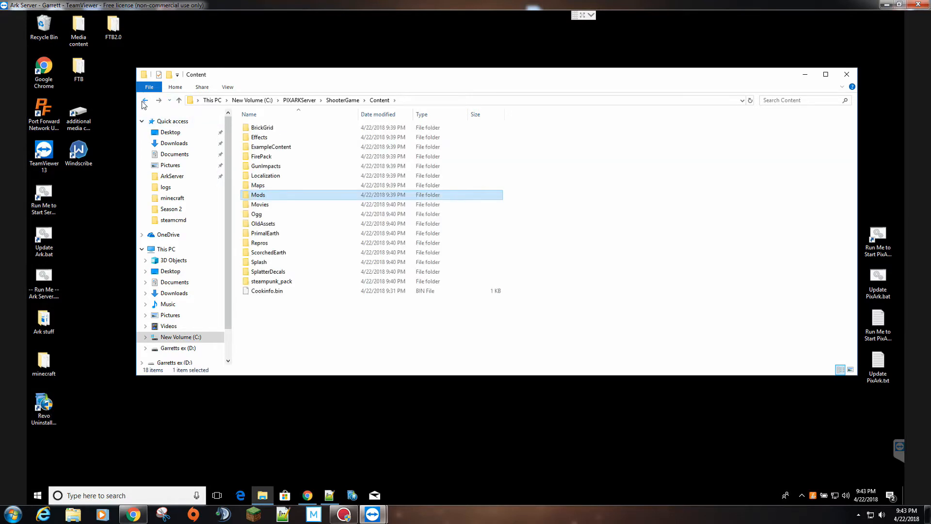
{"action": "left_click", "coordinate": [144, 100]}
{"action": "double_click", "coordinate": [261, 128]}
{"action": "left_click", "coordinate": [266, 130]}
{"action": "double_click", "coordinate": [266, 130]}
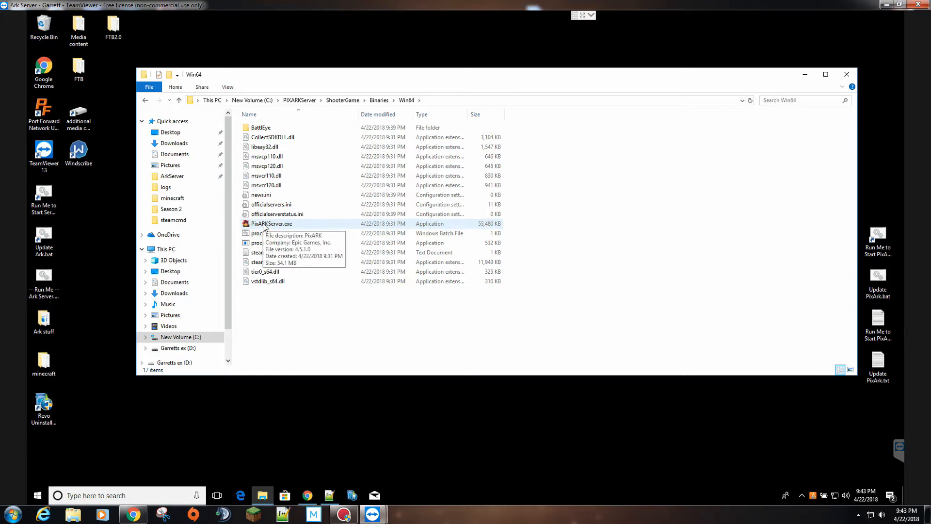
- Create a new text document in Win64 named Start PIXARK Server.bat, accepting the extension change
{"action": "right_click", "coordinate": [291, 316]}
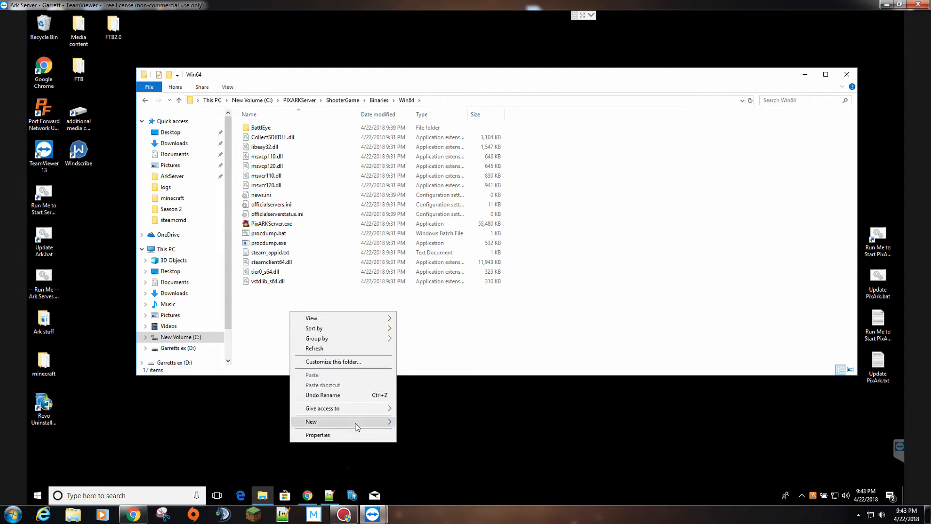
{"action": "mouse_move", "coordinate": [364, 418]}
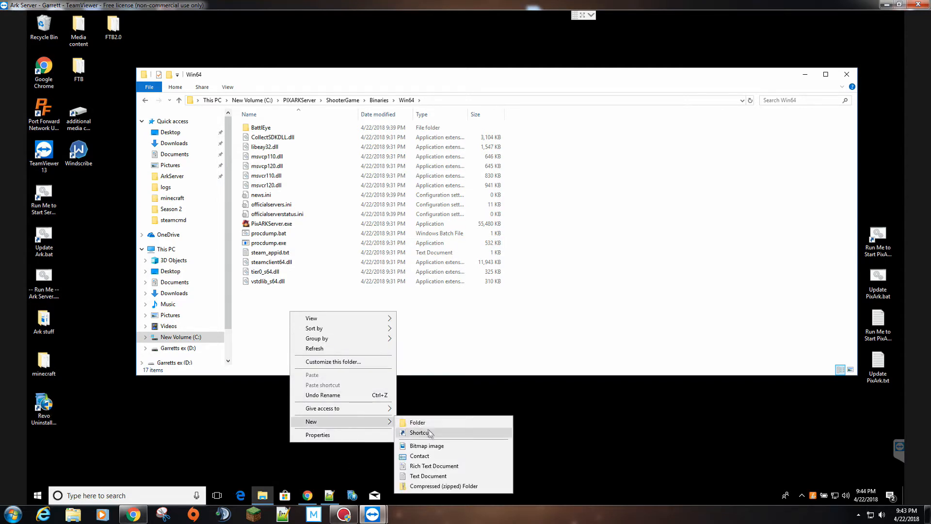
{"action": "left_click", "coordinate": [438, 478]}
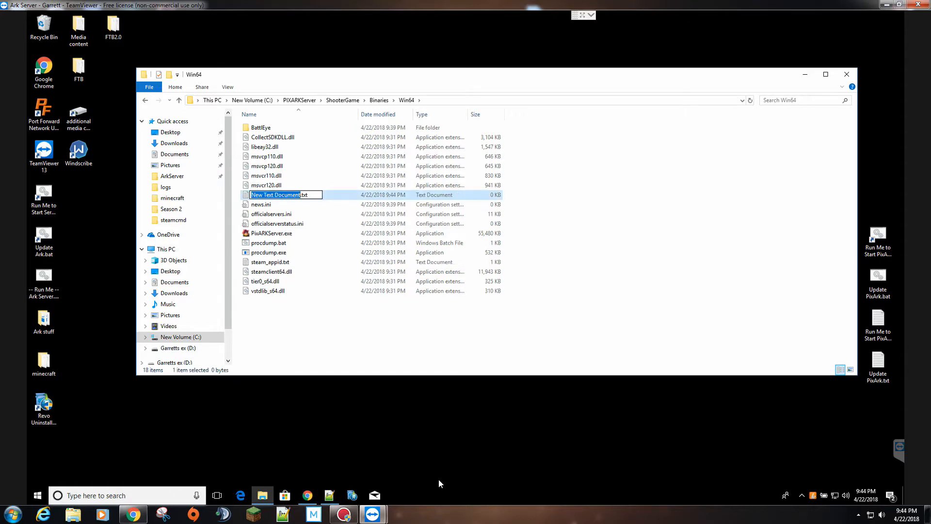
{"action": "type", "text": "Start PIXARK"}
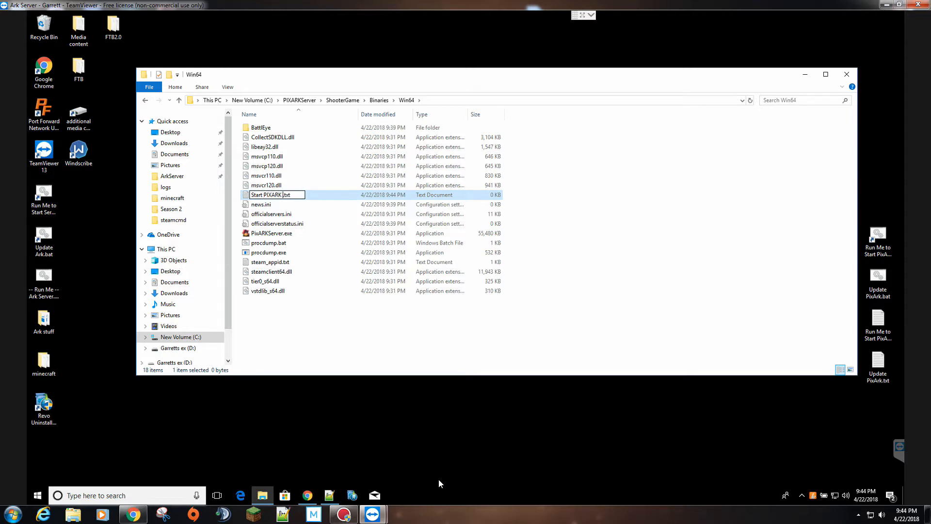
{"action": "type", "text": " Server"}
{"action": "key", "text": "Delete"}
{"action": "key", "text": "Delete"}
{"action": "key", "text": "Delete"}
{"action": "type", "text": "bat"}
{"action": "key", "text": "Return"}
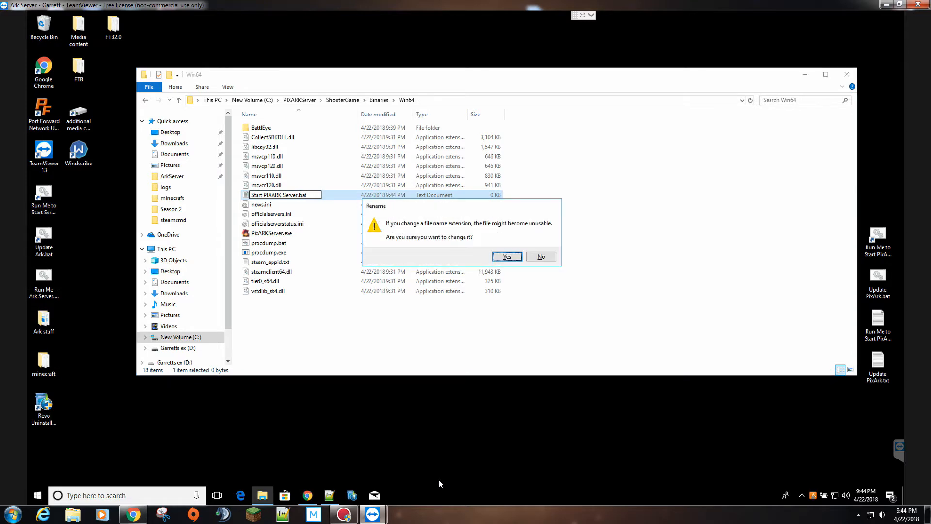
{"action": "key", "text": "Return"}
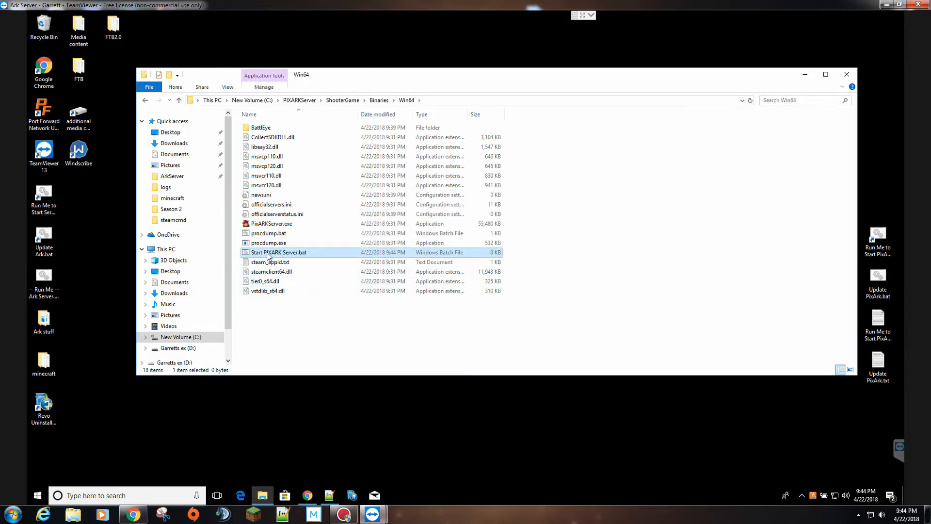
- Edit Start PIXARK Server.bat with Notepad++, then return to the Run Me to Start PixARK Server.txt tab
{"action": "right_click", "coordinate": [286, 253]}
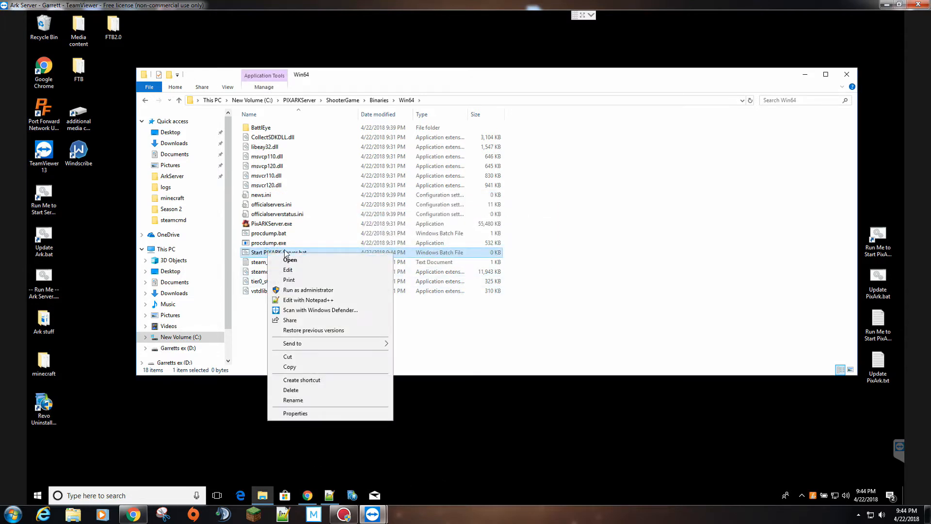
{"action": "left_click", "coordinate": [301, 299]}
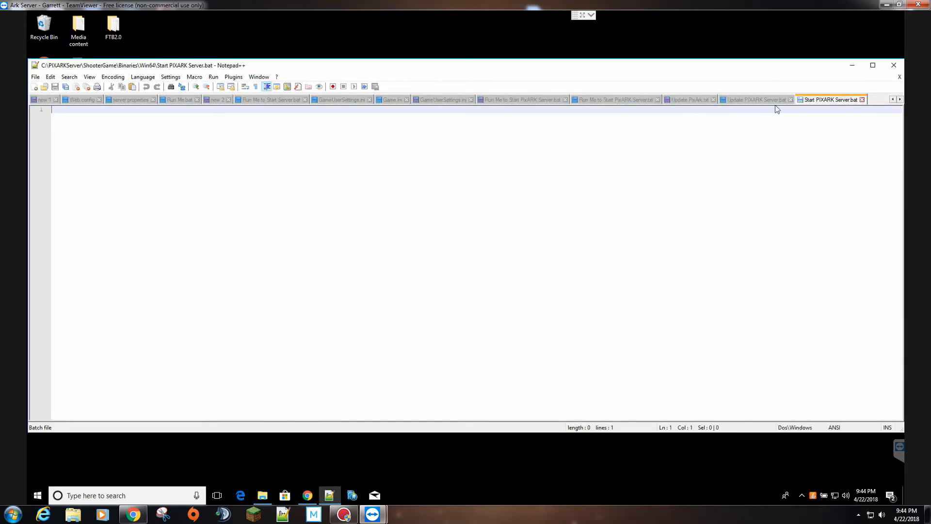
{"action": "left_click", "coordinate": [632, 100]}
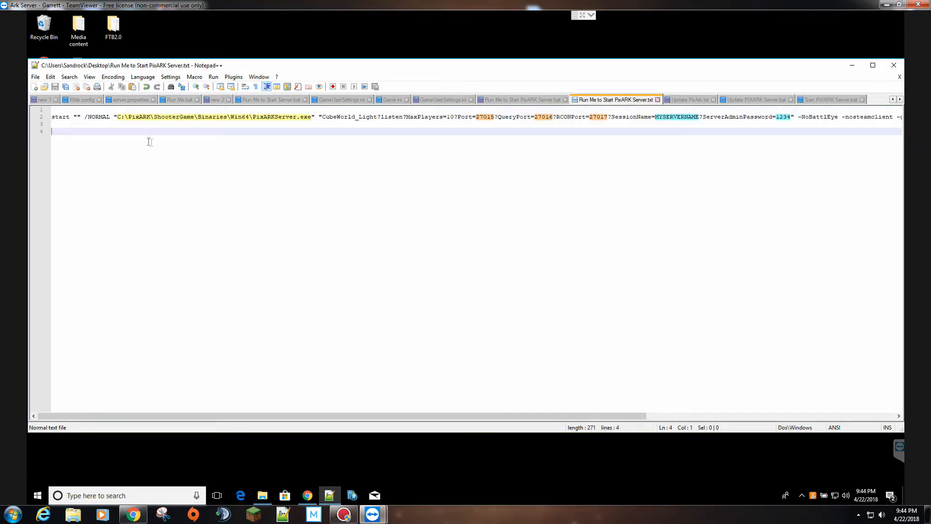
{"action": "left_click", "coordinate": [686, 100]}
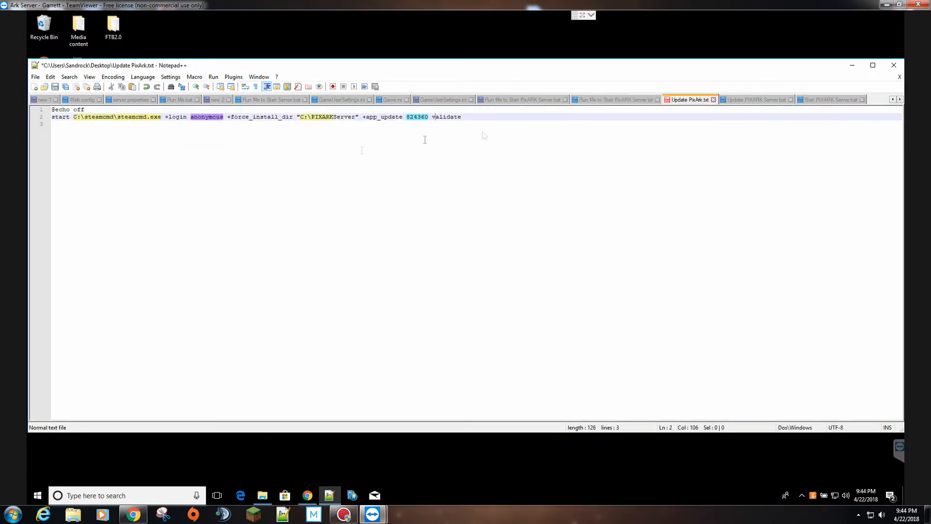
{"action": "left_click", "coordinate": [749, 101]}
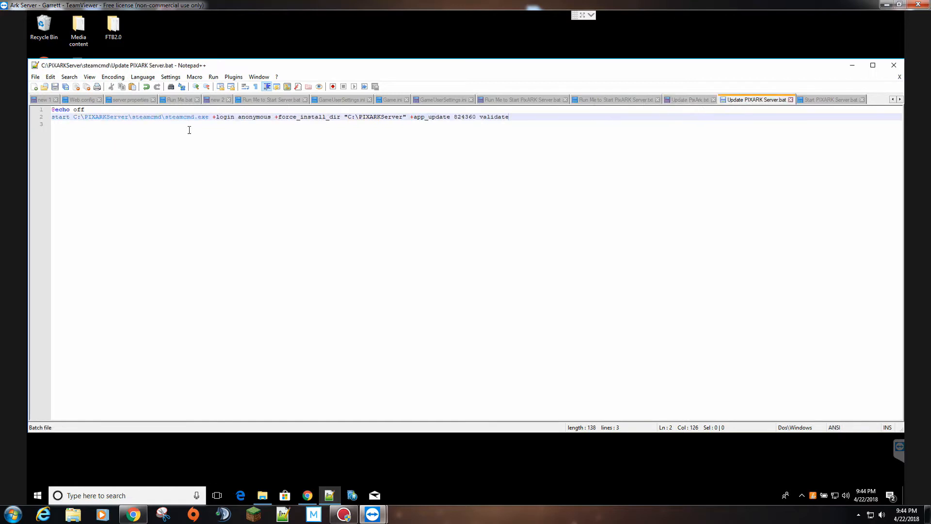
{"action": "left_click", "coordinate": [624, 100]}
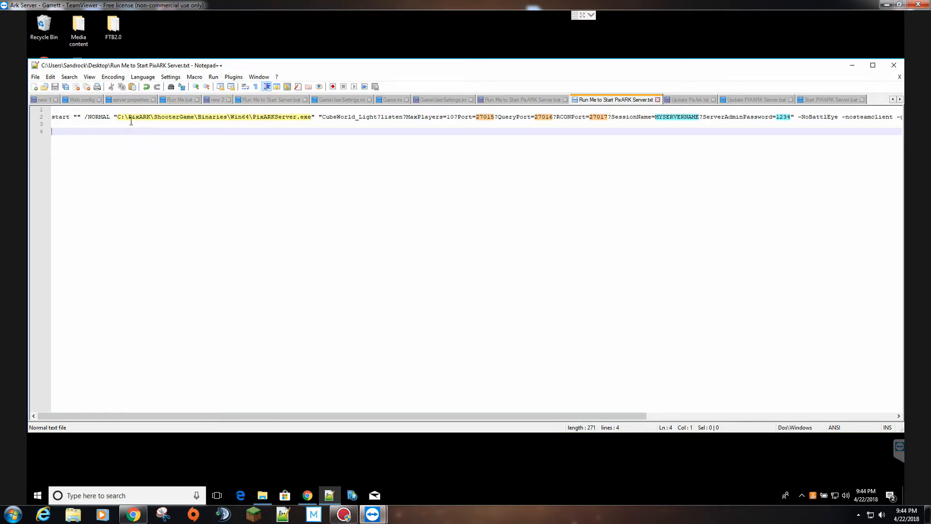
- Put the window title 'PIXARK Server #1' inside the start command's empty quotes
{"action": "double_click", "coordinate": [77, 117]}
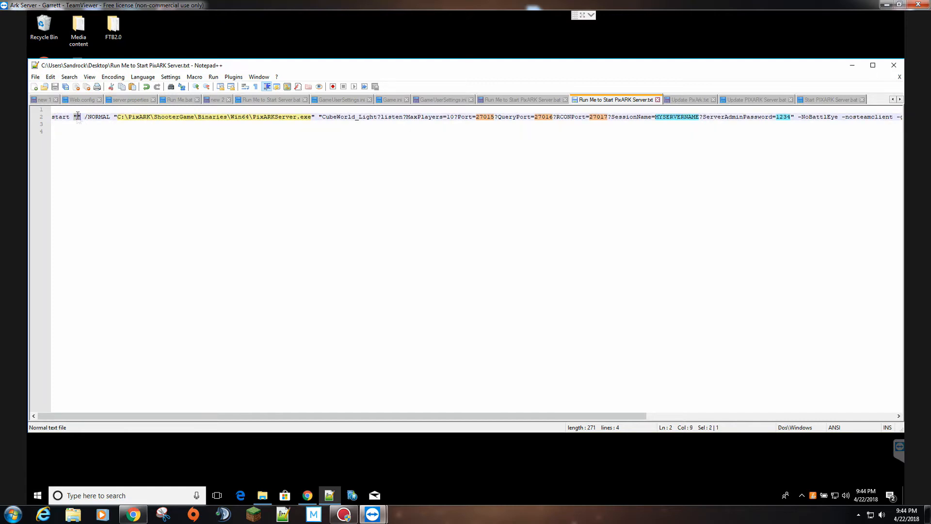
{"action": "triple_click", "coordinate": [77, 117]}
{"action": "left_click", "coordinate": [78, 116]}
{"action": "type", "text": "PIx"}
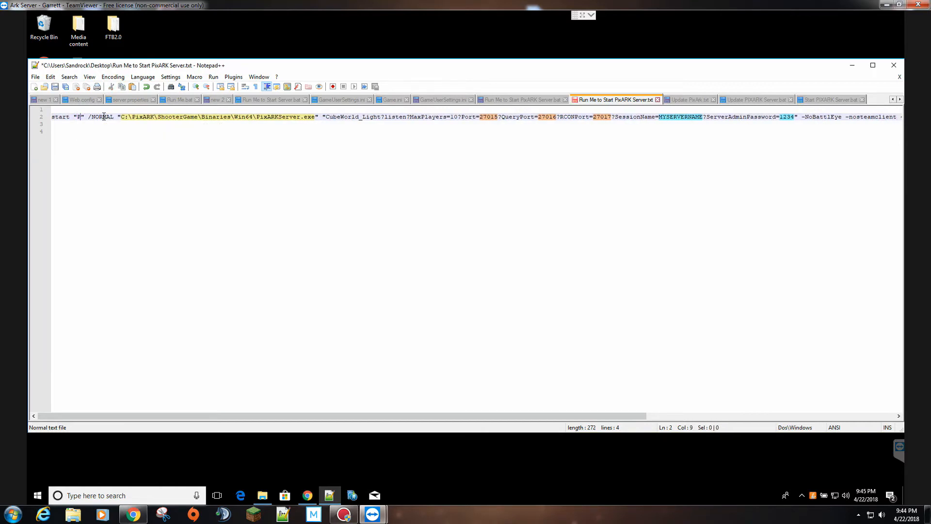
{"action": "key", "text": "BackSpace"}
{"action": "key", "text": "BackSpace"}
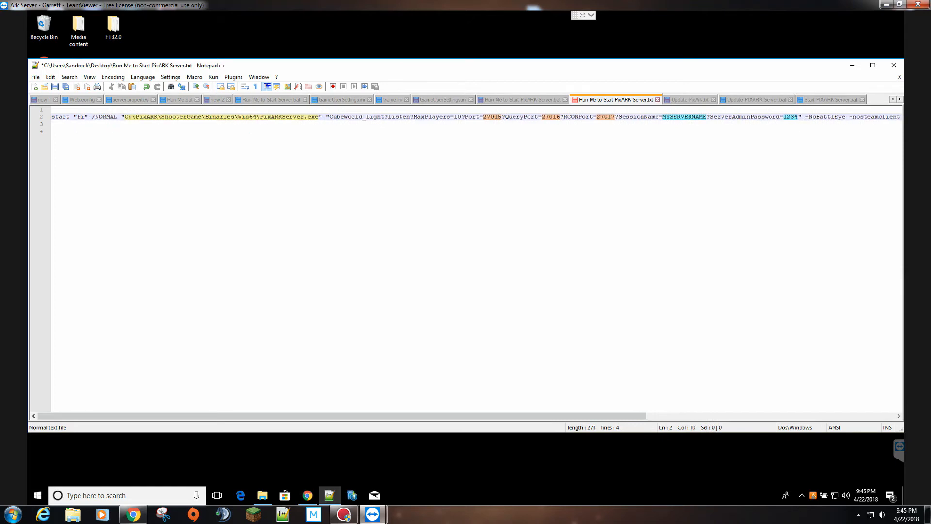
{"action": "type", "text": "IXARK Server "}
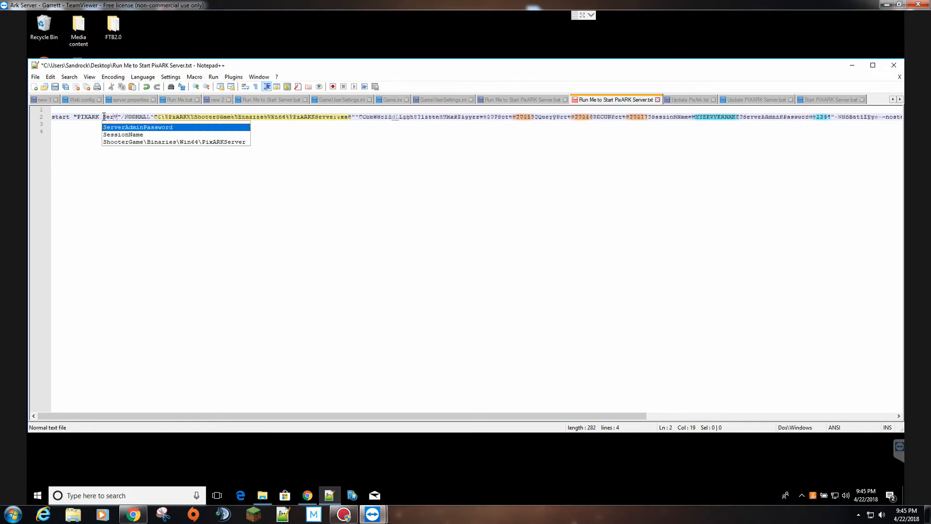
{"action": "type", "text": "#1"}
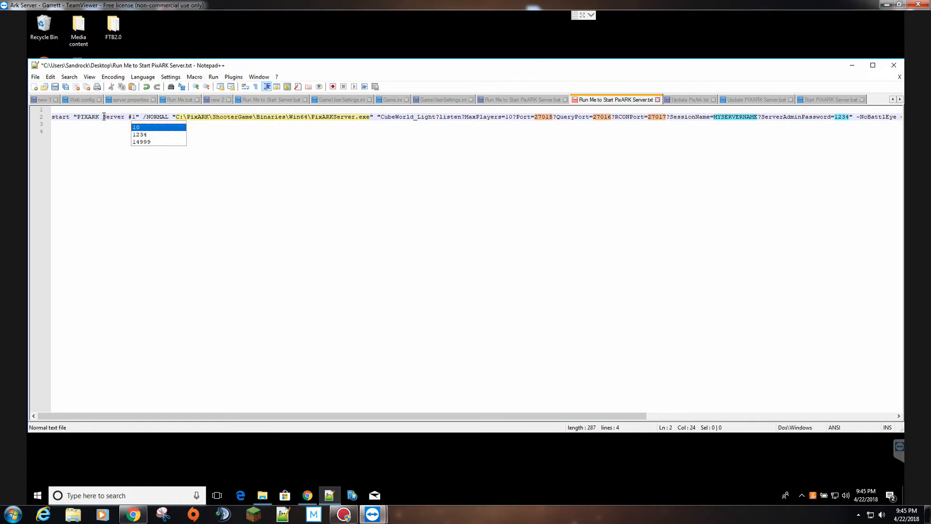
{"action": "left_click", "coordinate": [103, 135]}
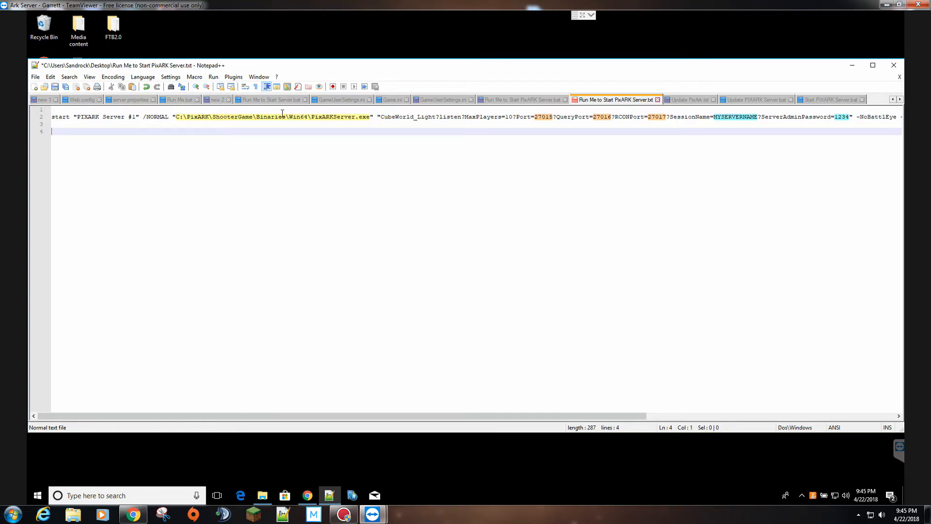
- Change the path folder PixARK to PIXARKServer and maximize the Notepad++ window
{"action": "left_click", "coordinate": [198, 116]}
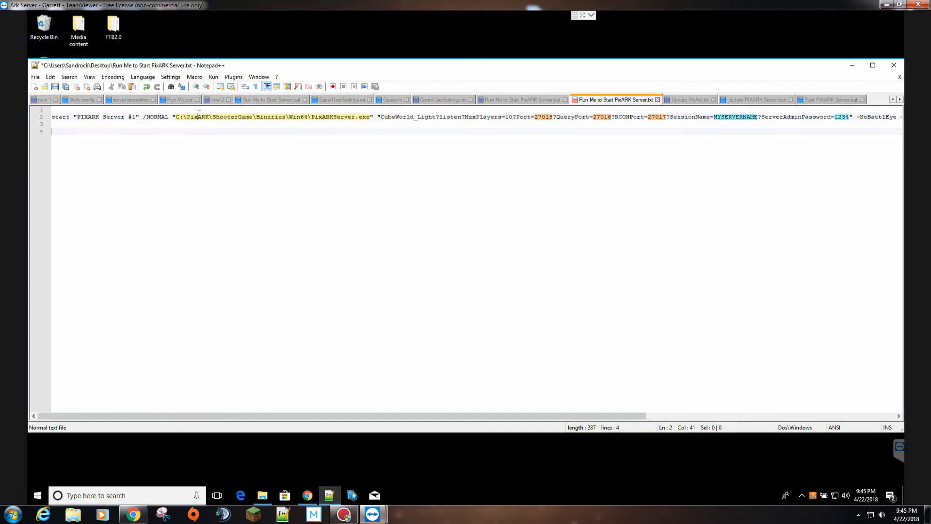
{"action": "key", "text": "BackSpace"}
{"action": "key", "text": "BackSpace"}
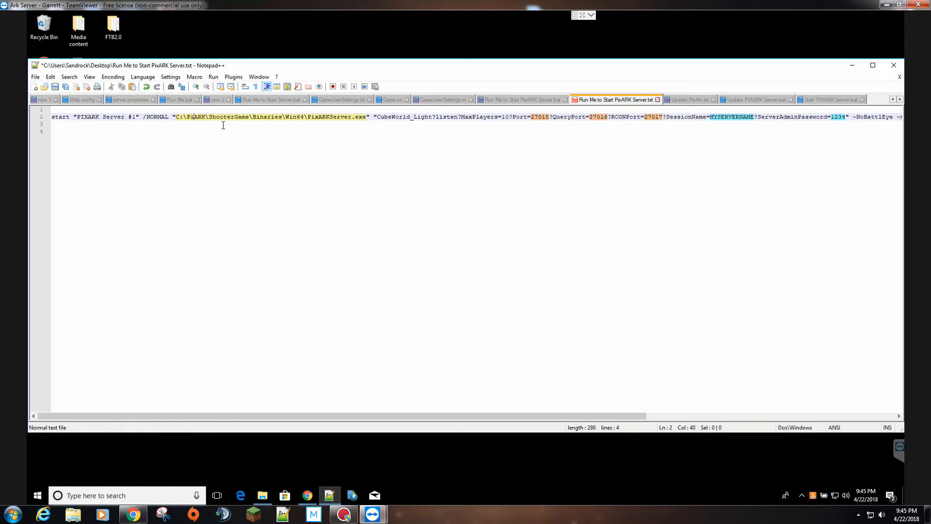
{"action": "type", "text": "IX"}
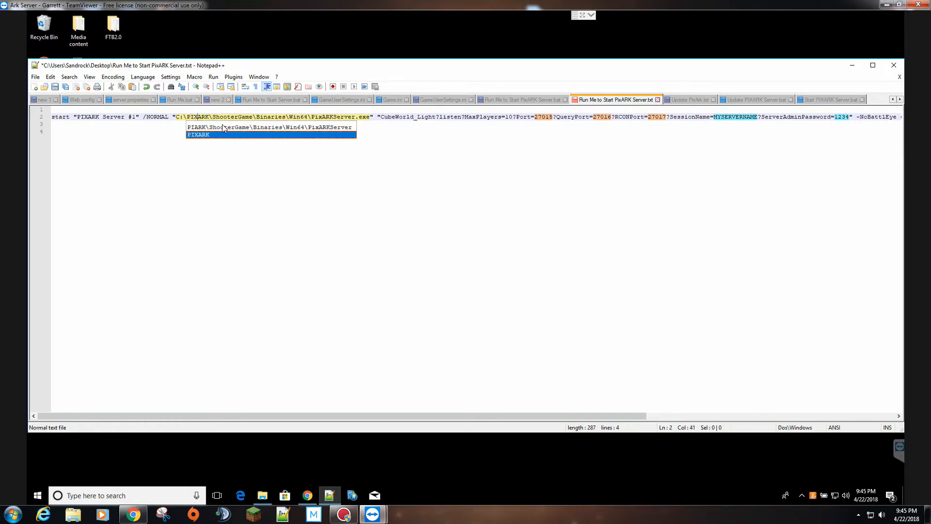
{"action": "key", "text": "Right"}
{"action": "key", "text": "Right"}
{"action": "type", "text": "Server"}
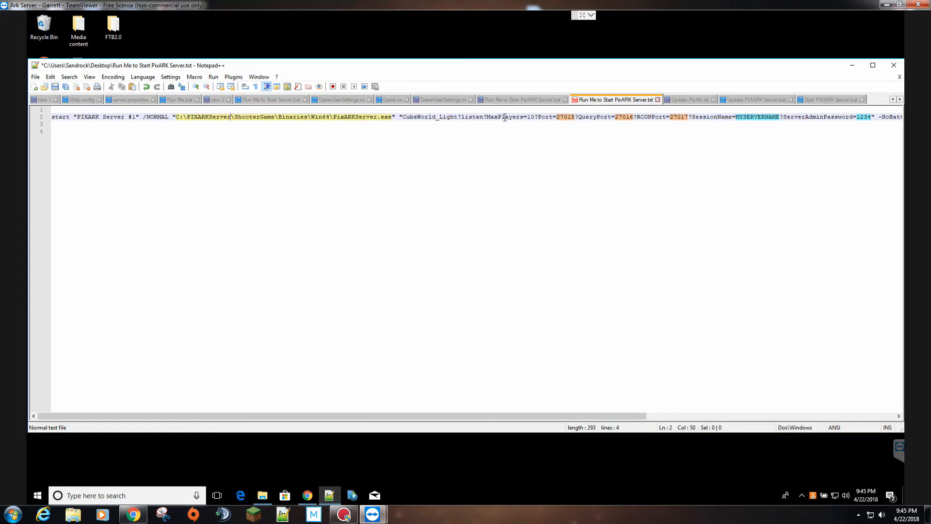
{"action": "left_click", "coordinate": [529, 117]}
{"action": "left_click", "coordinate": [872, 65]}
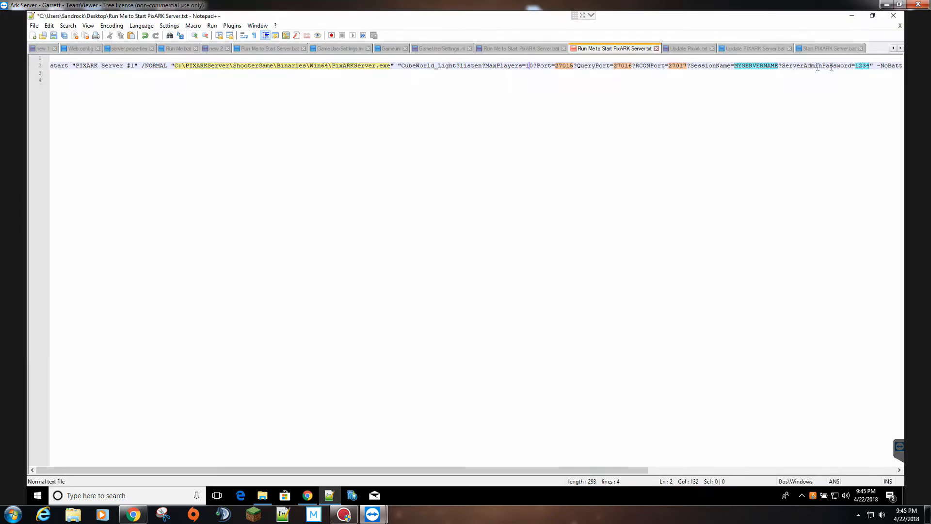
{"action": "scroll", "coordinate": [572, 97], "scroll_direction": "up", "scroll_amount": 1}
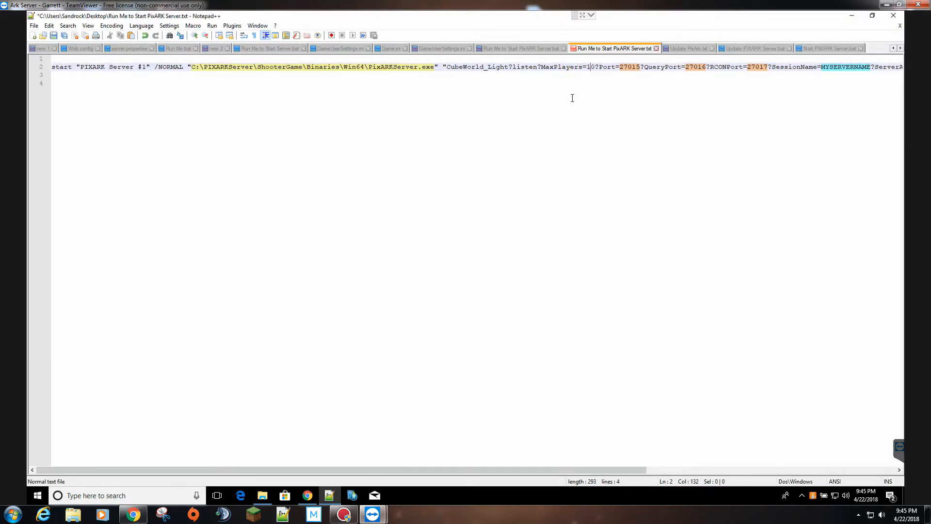
{"action": "scroll", "coordinate": [572, 97], "scroll_direction": "up", "scroll_amount": 1}
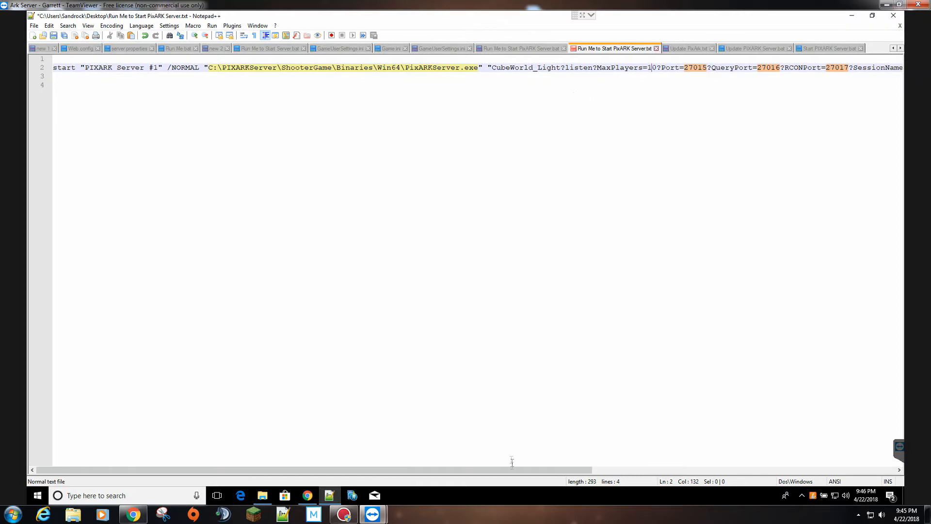
{"action": "left_click_drag", "start_coordinate": [515, 471], "coordinate": [742, 439]}
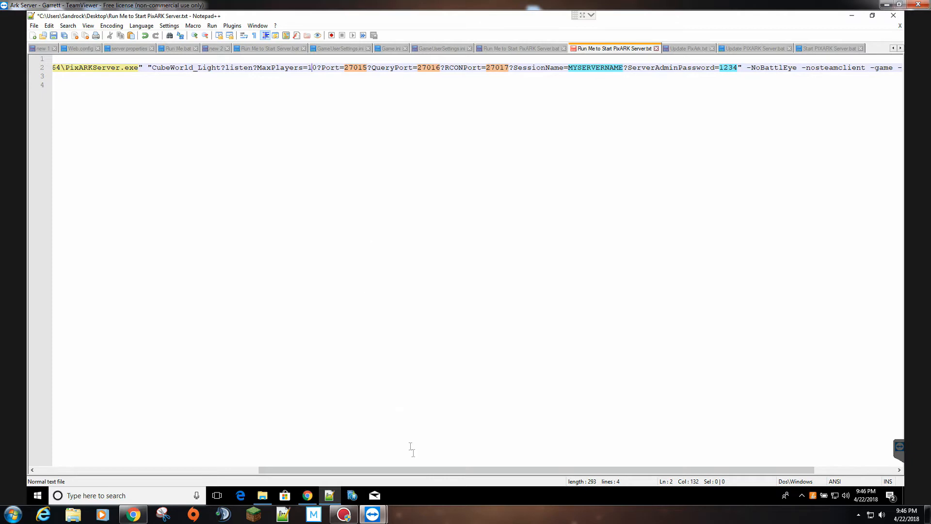
{"action": "left_click_drag", "start_coordinate": [472, 474], "coordinate": [574, 459]}
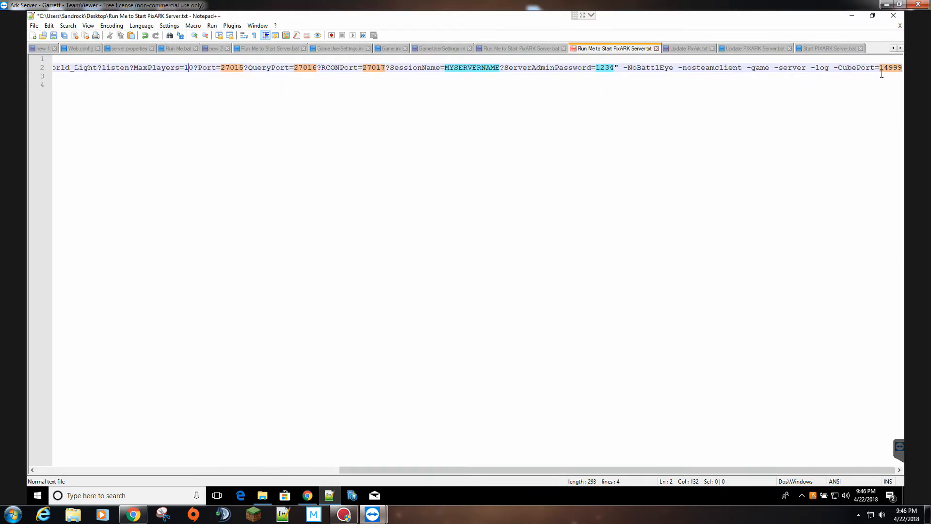
{"action": "left_click_drag", "start_coordinate": [833, 67], "coordinate": [893, 71]}
{"action": "left_click", "coordinate": [778, 77]}
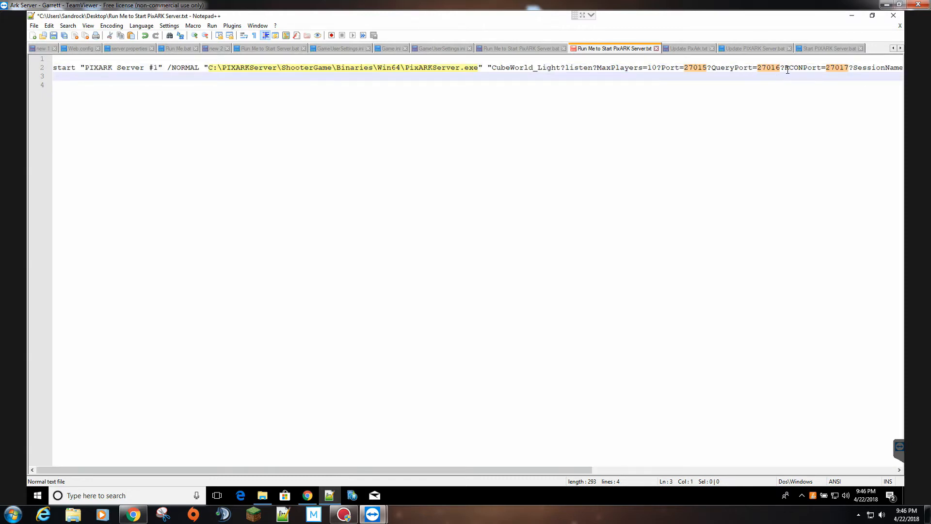
{"action": "left_click_drag", "start_coordinate": [517, 470], "coordinate": [766, 412]}
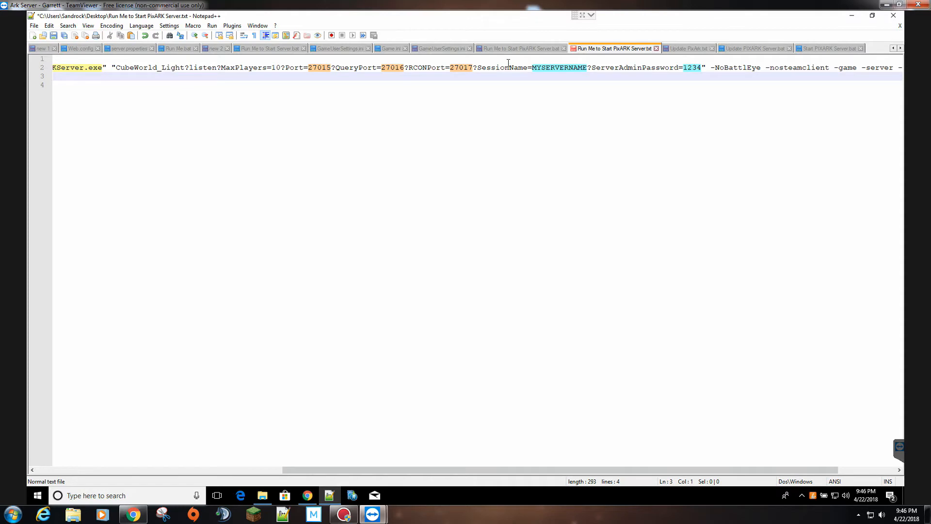
{"action": "left_click", "coordinate": [505, 68]}
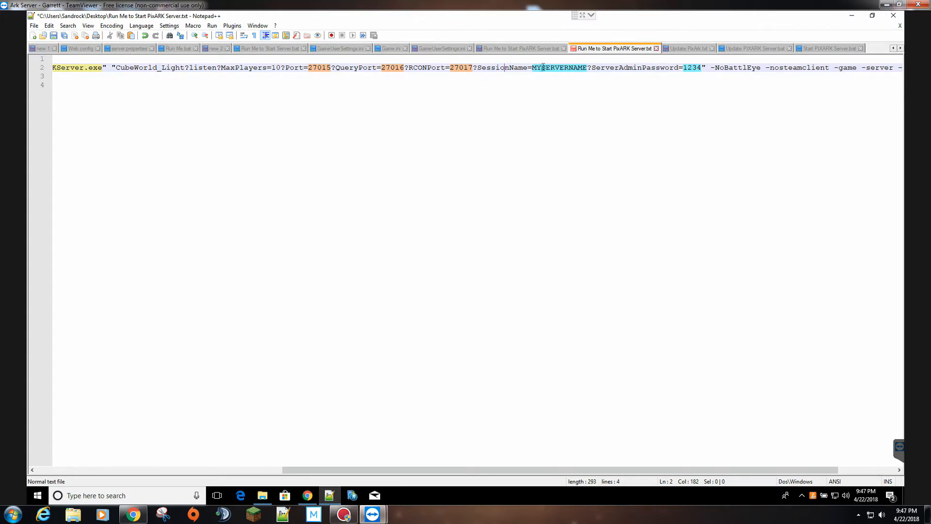
{"action": "double_click", "coordinate": [572, 68]}
{"action": "type", "text": "VEDIA"}
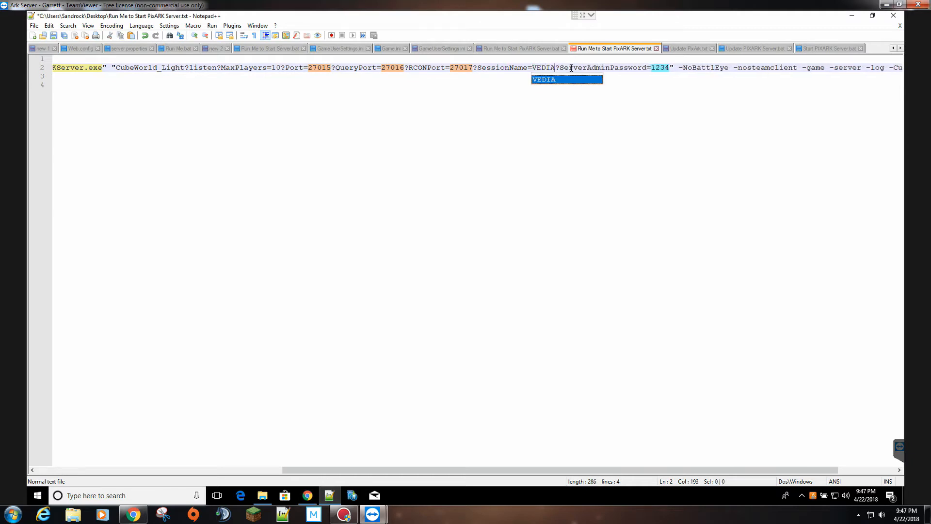
{"action": "key", "text": "BackSpace"}
{"action": "key", "text": "BackSpace"}
{"action": "key", "text": "BackSpace"}
{"action": "key", "text": "BackSpace"}
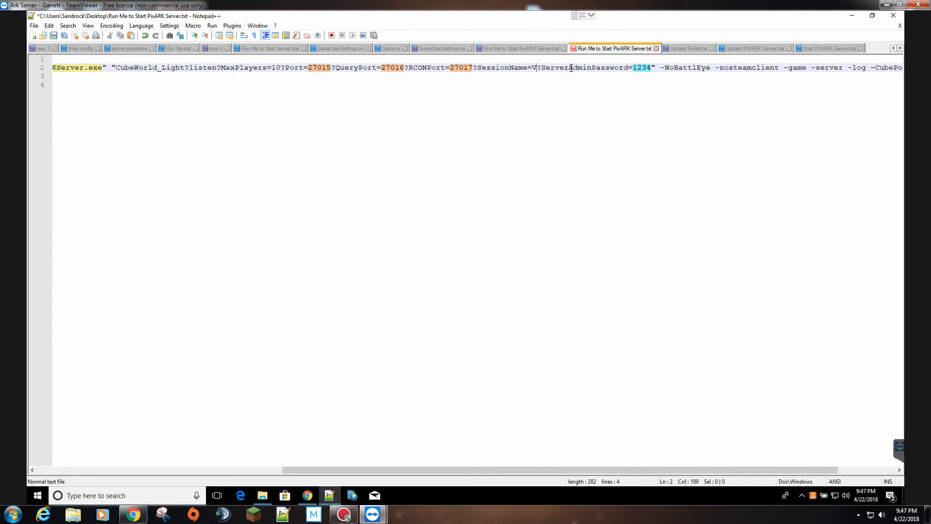
{"action": "type", "text": "ideo"}
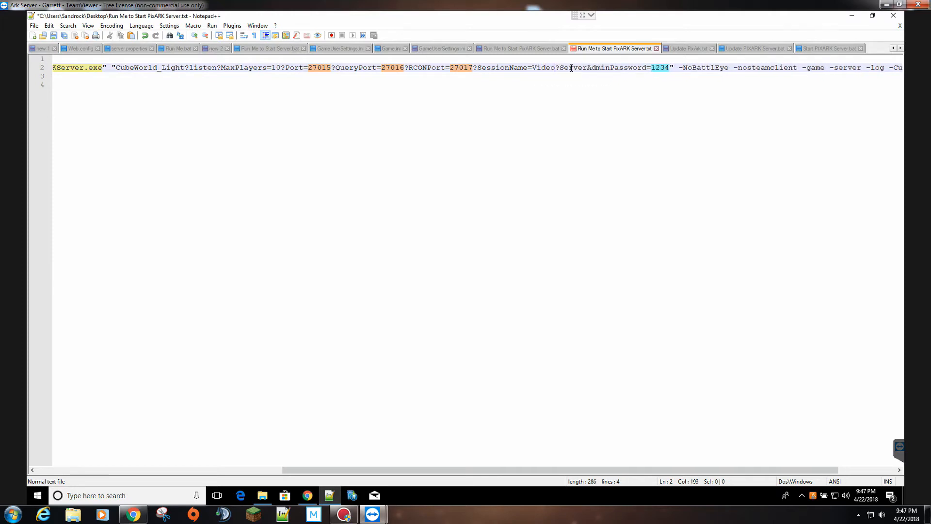
{"action": "type", "text": "Tes"}
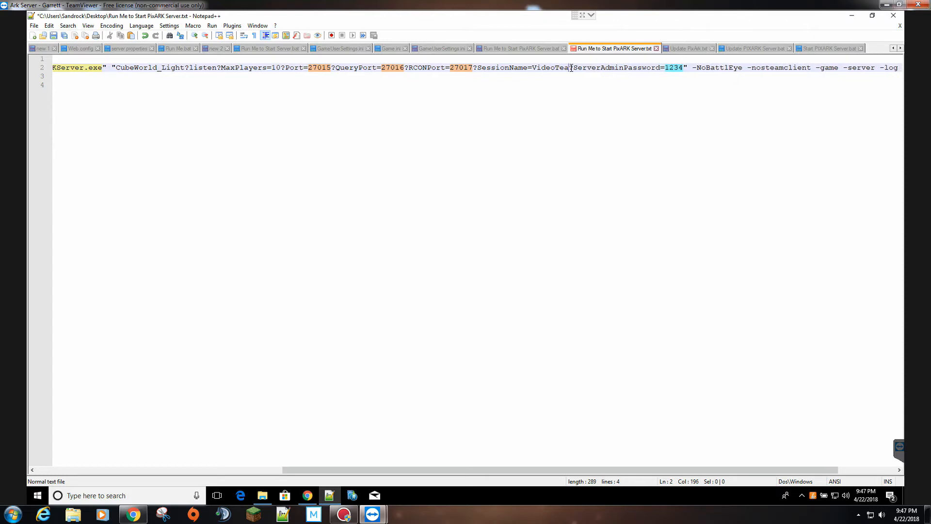
{"action": "type", "text": "ting"}
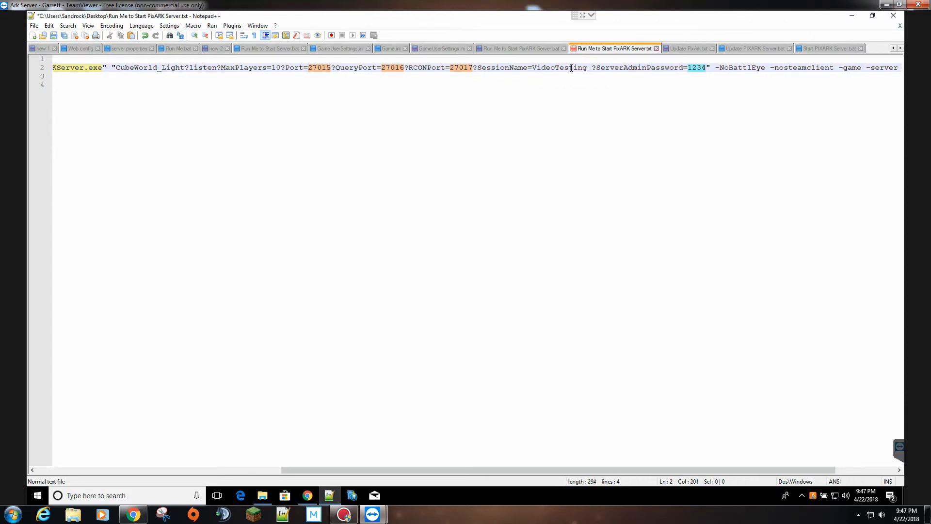
{"action": "type", "text": " STRADIS"}
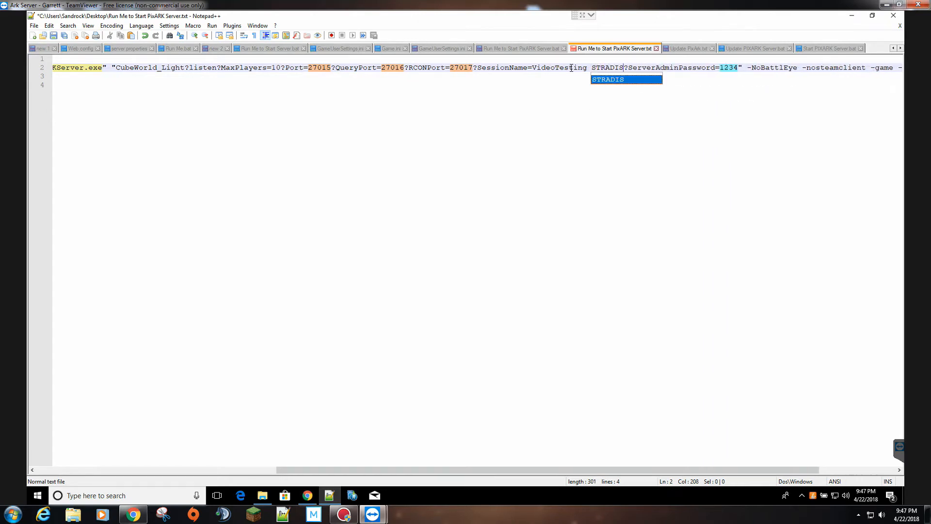
{"action": "key", "text": "BackSpace"}
{"action": "key", "text": "BackSpace"}
{"action": "type", "text": "os"}
{"action": "key", "text": "BackSpace"}
{"action": "key", "text": "BackSpace"}
{"action": "type", "text": "OS"}
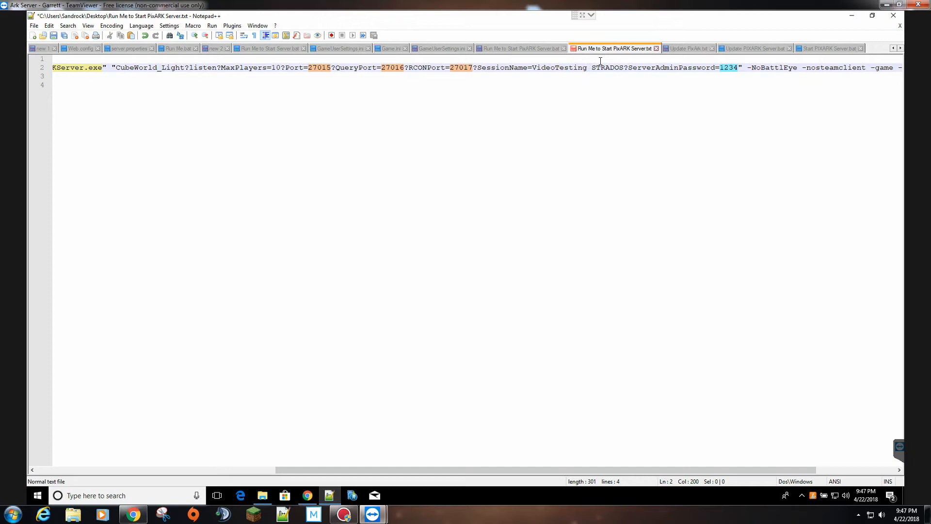
{"action": "key", "text": "BackSpace"}
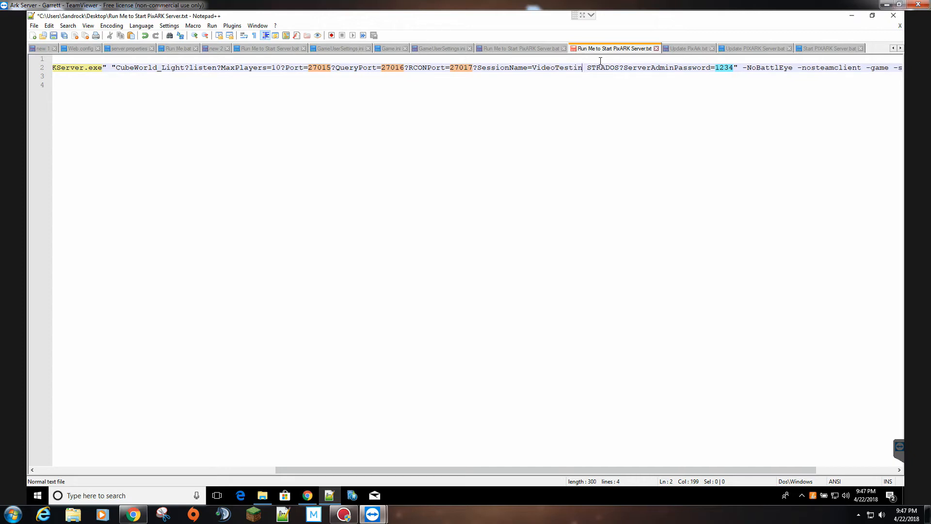
{"action": "type", "text": "g"}
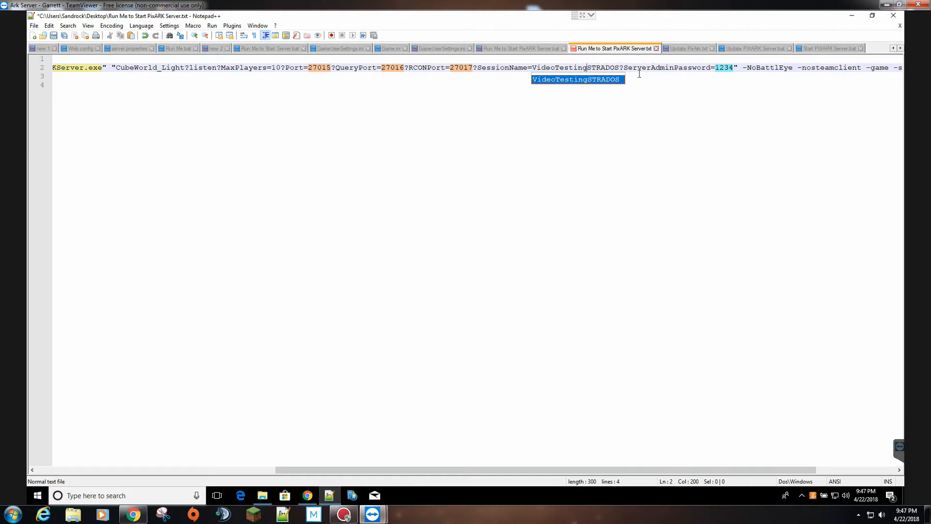
{"action": "double_click", "coordinate": [726, 67]}
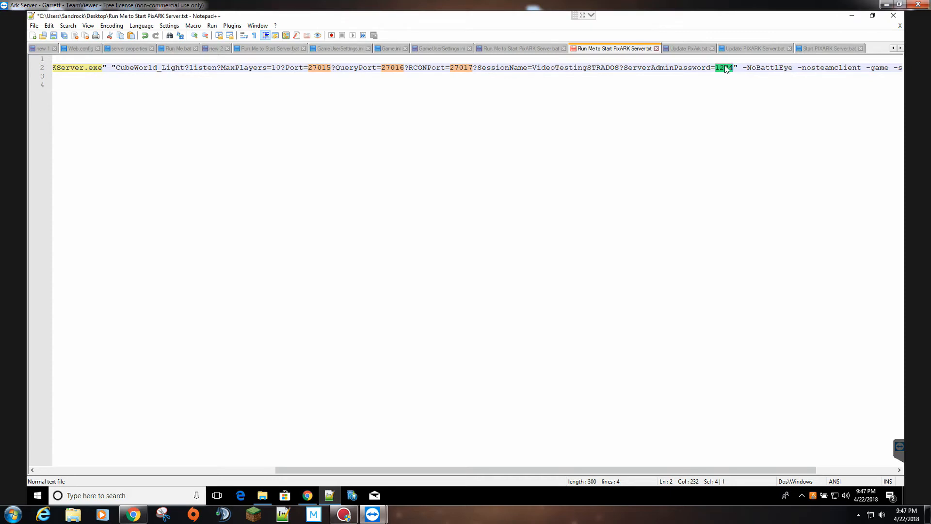
{"action": "left_click_drag", "start_coordinate": [353, 470], "coordinate": [451, 471]}
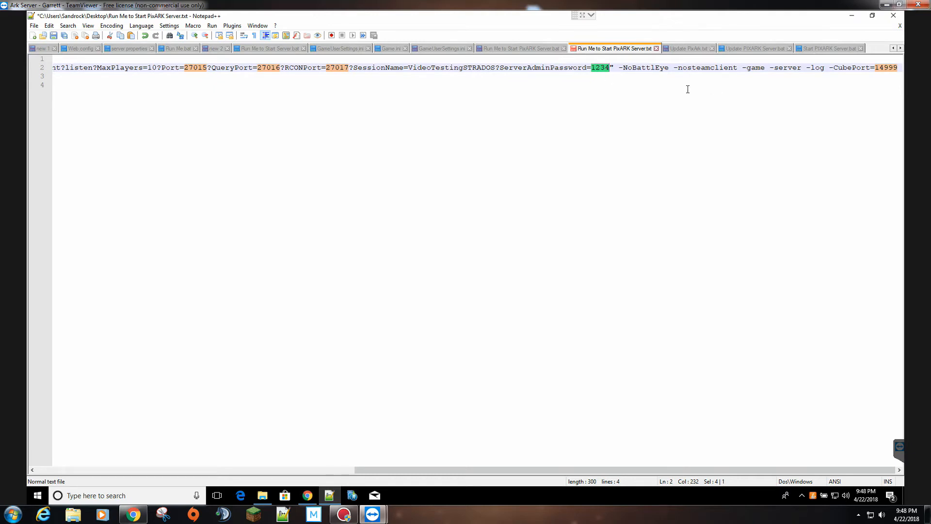
{"action": "left_click", "coordinate": [610, 68]}
{"action": "left_click_drag", "start_coordinate": [621, 67], "coordinate": [641, 68]}
{"action": "left_click", "coordinate": [622, 68]}
{"action": "double_click", "coordinate": [888, 72]}
{"action": "mouse_move", "coordinate": [538, 471]}
{"action": "left_mouse_down"}
{"action": "mouse_move", "coordinate": [432, 473]}
{"action": "mouse_move", "coordinate": [544, 472]}
{"action": "left_mouse_up"}
{"action": "left_click_drag", "start_coordinate": [651, 470], "coordinate": [348, 474]}
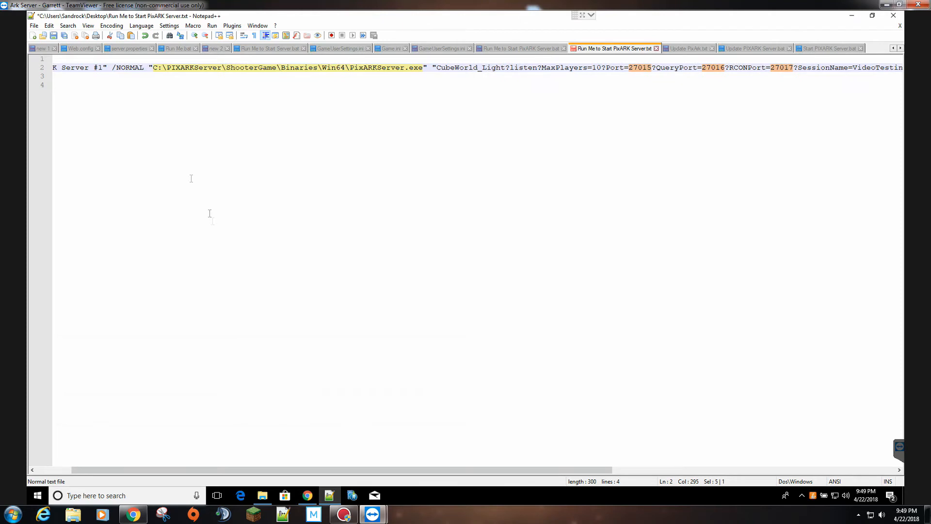
- Paste the full start command into Start PIXARK Server.bat, save it, and minimize Notepad++
{"action": "left_click", "coordinate": [268, 67]}
{"action": "key", "text": "ctrl+a"}
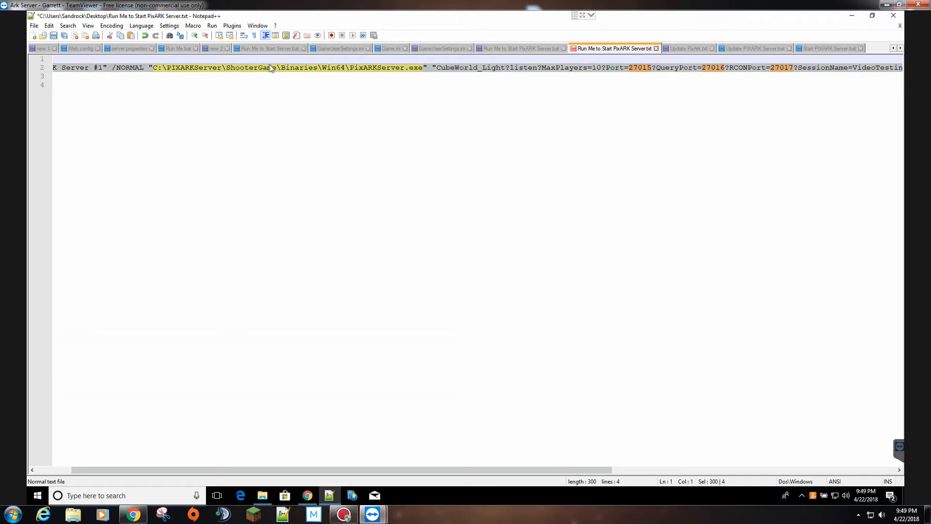
{"action": "left_click", "coordinate": [830, 48]}
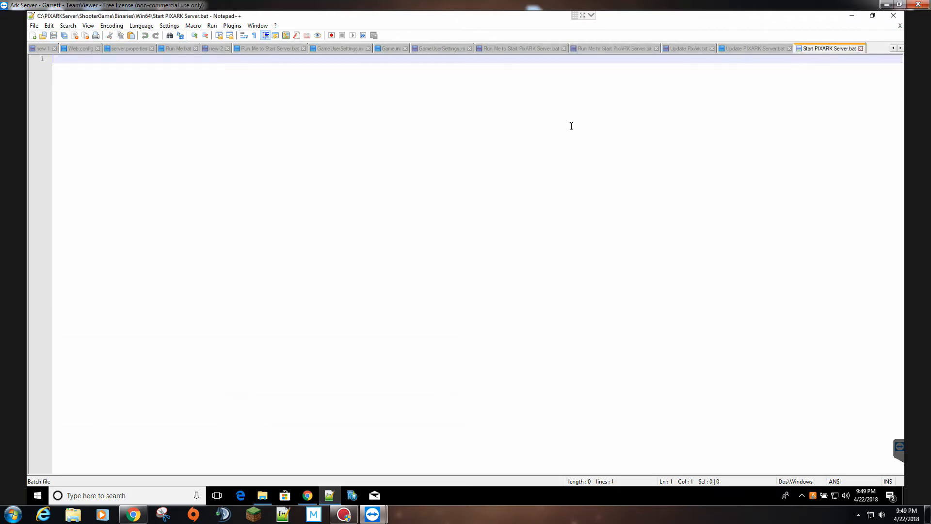
{"action": "key", "text": "ctrl+v"}
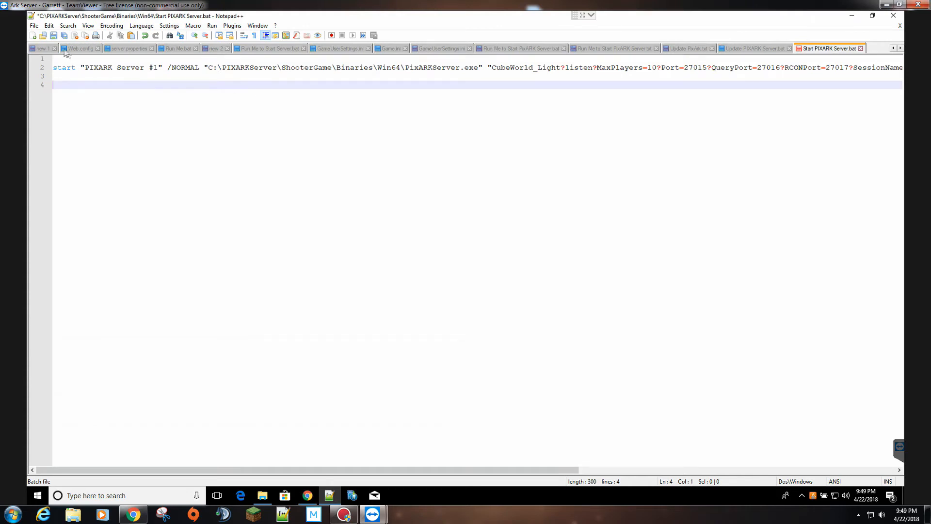
{"action": "left_click", "coordinate": [54, 36]}
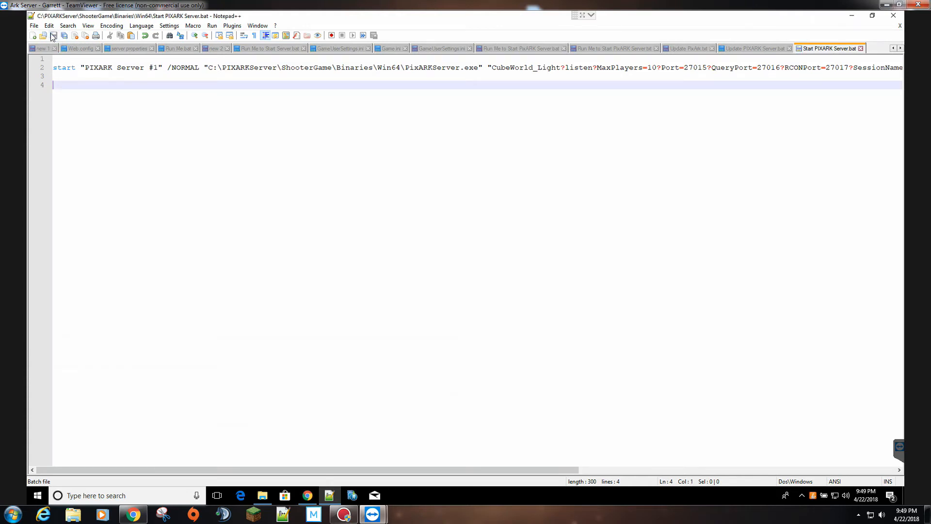
{"action": "left_click", "coordinate": [856, 19]}
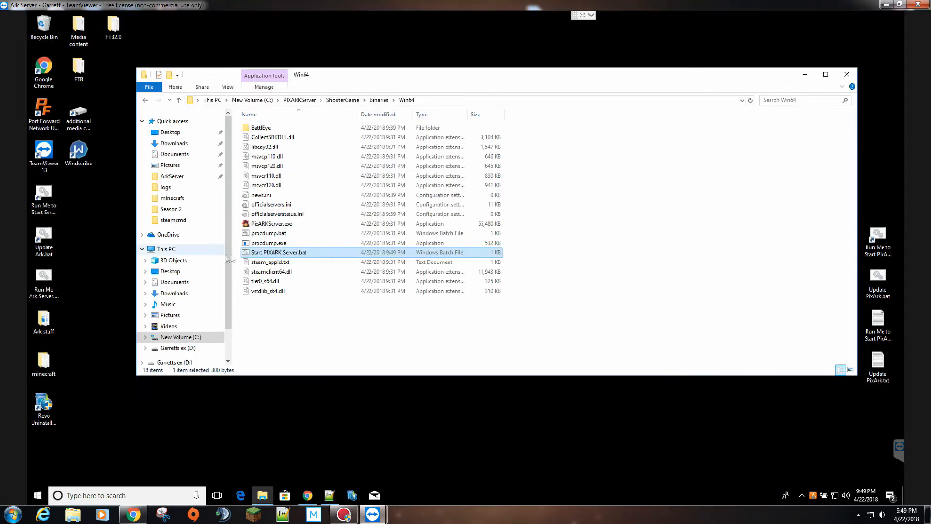
{"action": "right_click", "coordinate": [272, 254]}
{"action": "left_click", "coordinate": [312, 299]}
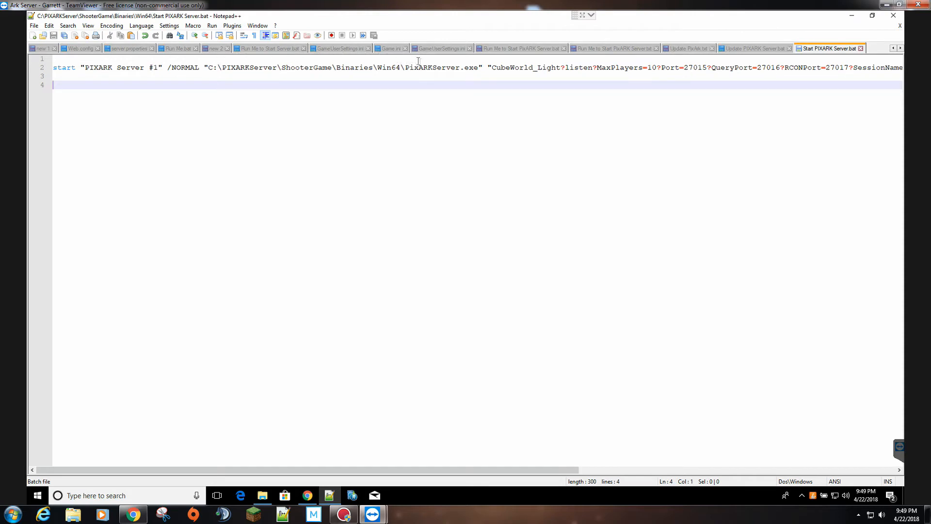
{"action": "left_click", "coordinate": [851, 16]}
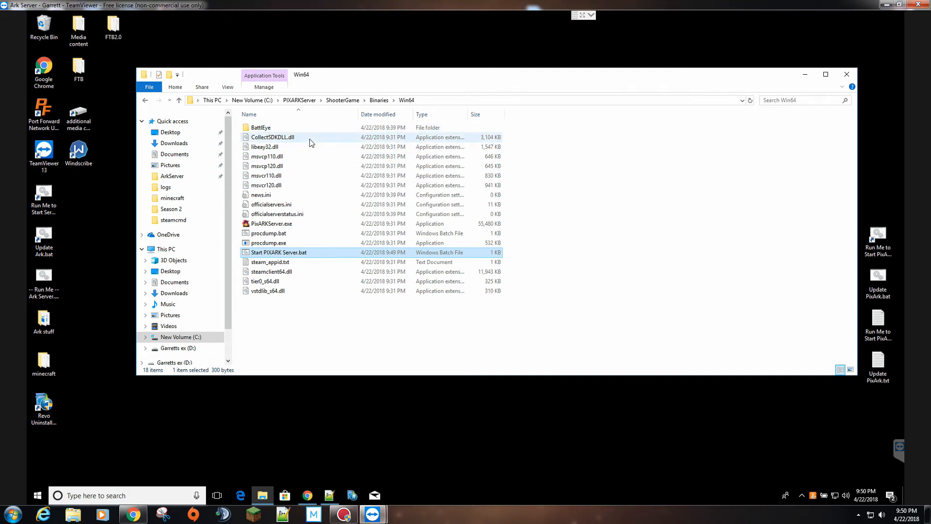
{"action": "mouse_move", "coordinate": [312, 136]}
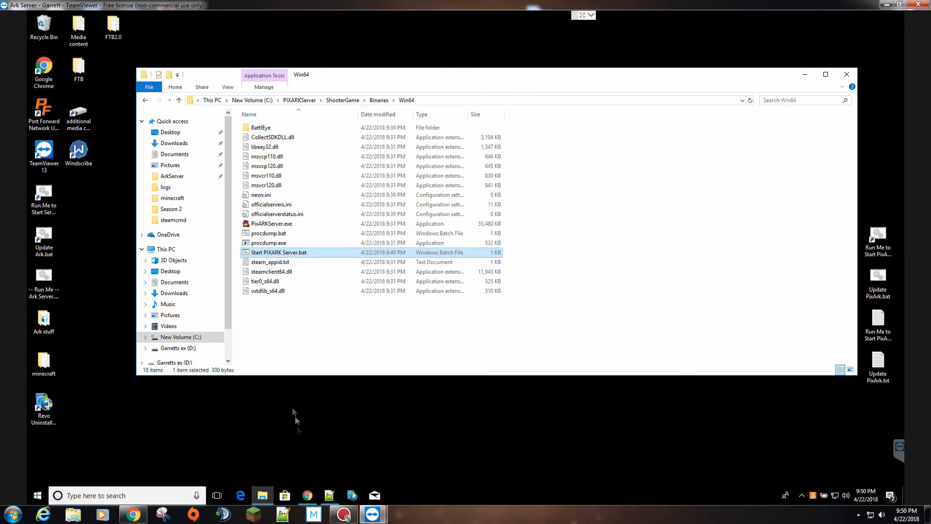
{"action": "left_click", "coordinate": [329, 495]}
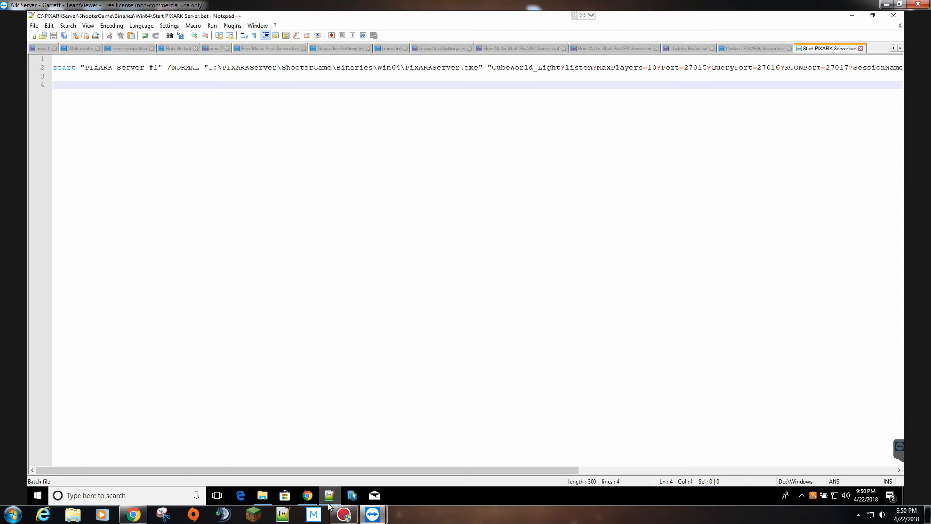
- Check the PIXARKServer folder name in the launch path, then minimize Notepad++ to show Win64
{"action": "double_click", "coordinate": [241, 68]}
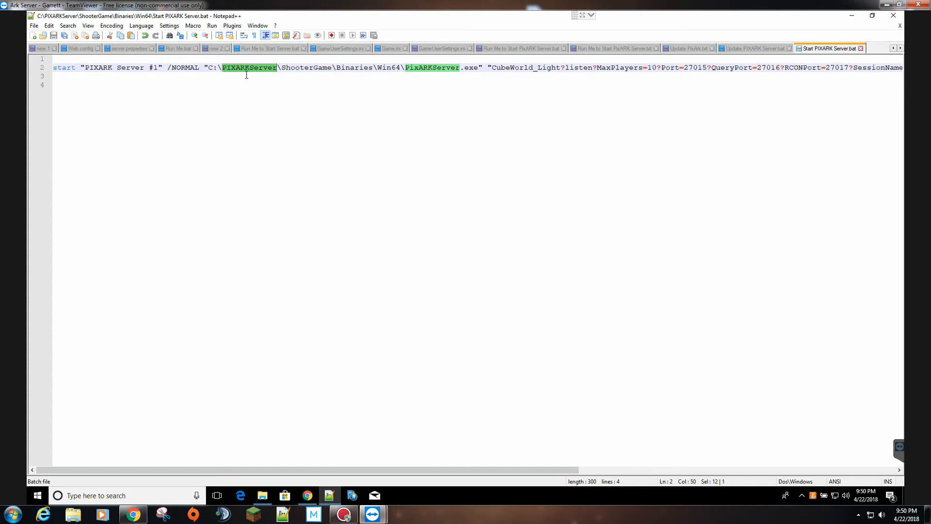
{"action": "left_click", "coordinate": [294, 69]}
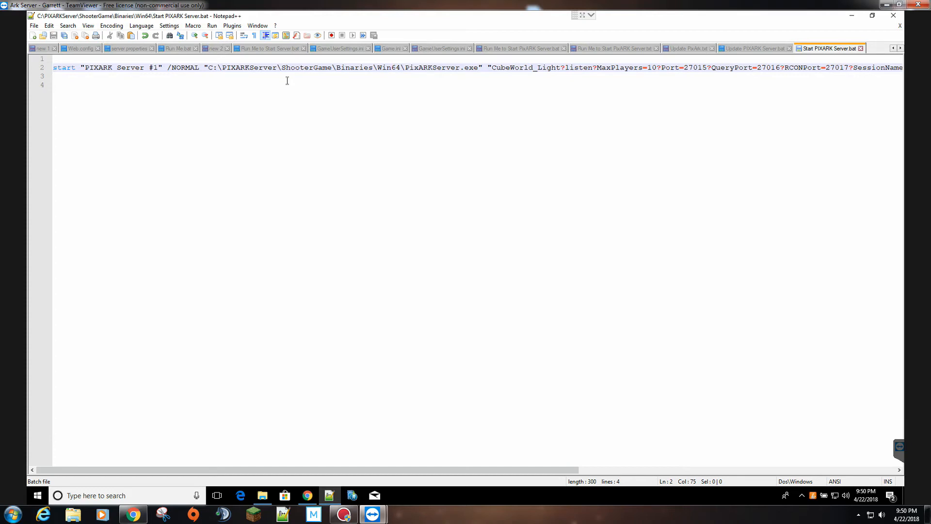
{"action": "left_click", "coordinate": [852, 15]}
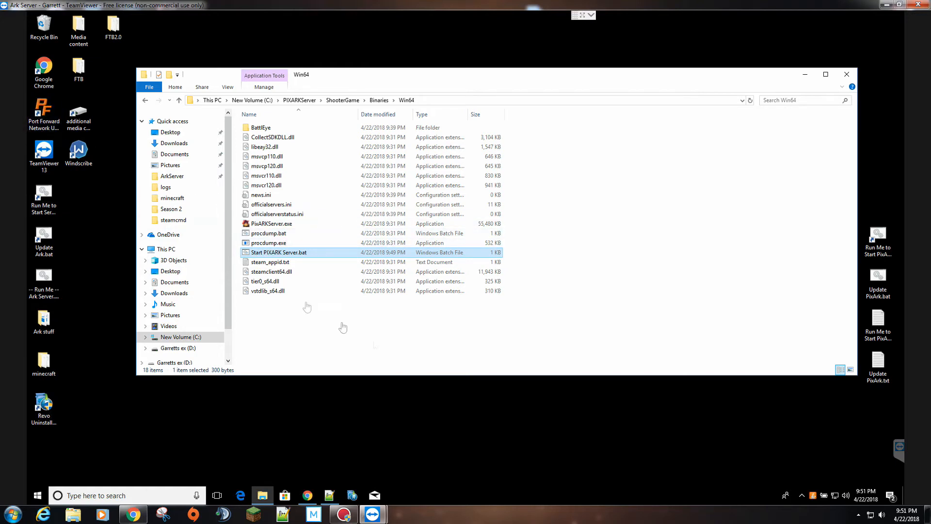
- Launch Start PIXARK Server.bat and drag the server console window taller
{"action": "double_click", "coordinate": [292, 253]}
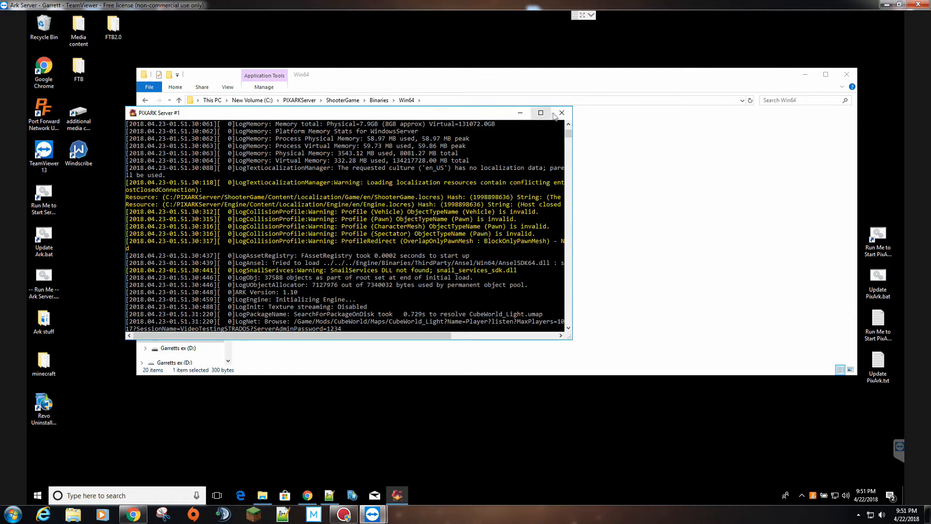
{"action": "left_click_drag", "start_coordinate": [480, 108], "coordinate": [473, 25]}
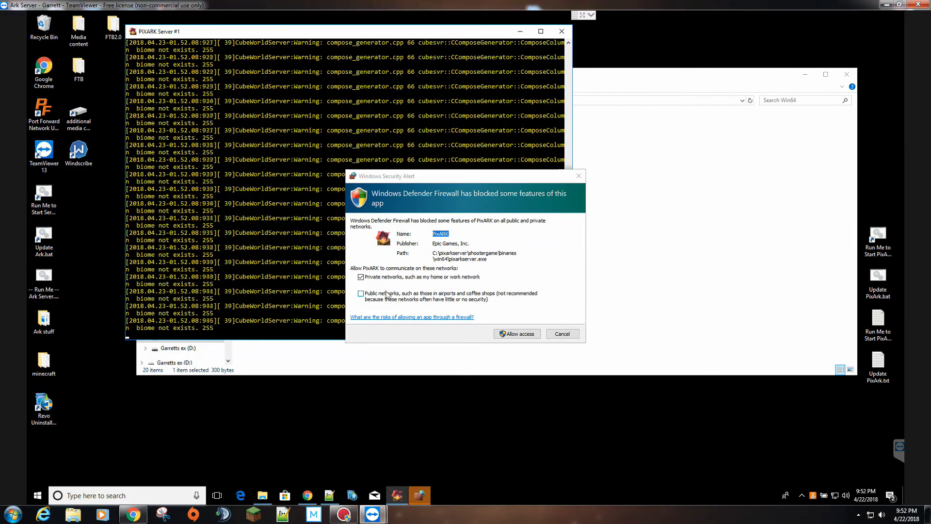
- Allow PixARK through Windows Defender Firewall on private networks
{"action": "left_click", "coordinate": [526, 334]}
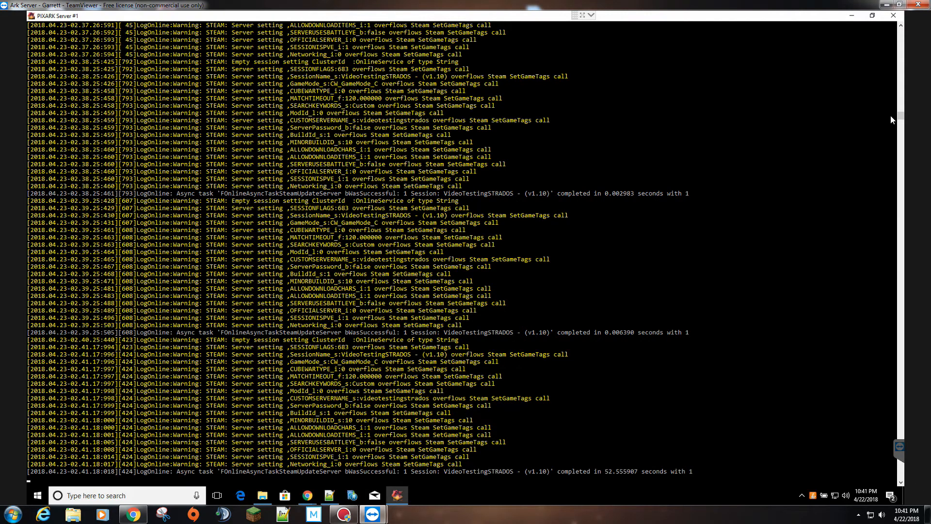
{"action": "left_click_drag", "start_coordinate": [900, 118], "coordinate": [755, 78]}
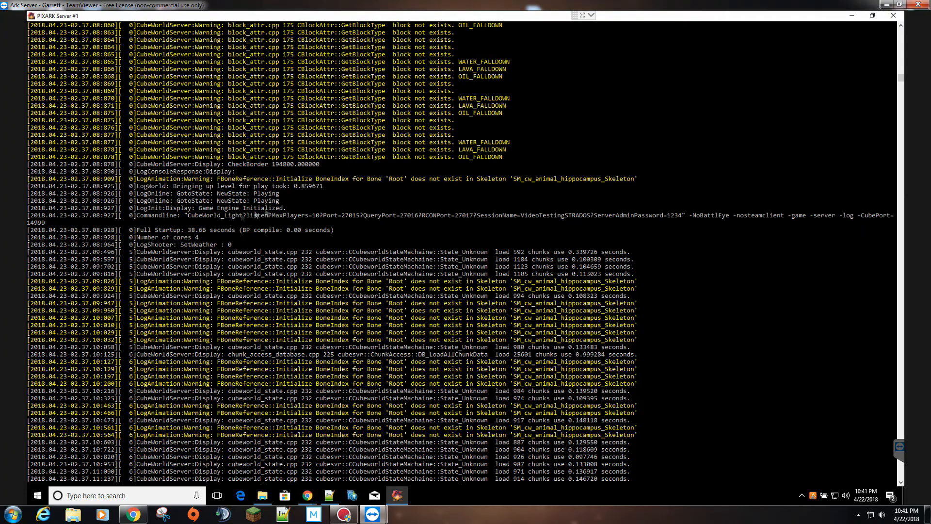
{"action": "left_click_drag", "start_coordinate": [900, 77], "coordinate": [899, 115]}
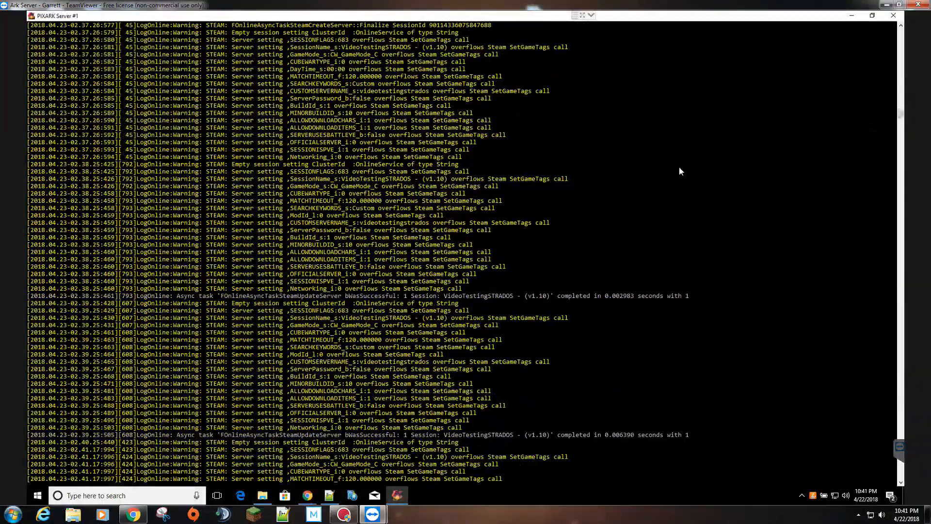
{"action": "scroll", "coordinate": [682, 167], "scroll_direction": "down", "scroll_amount": 8}
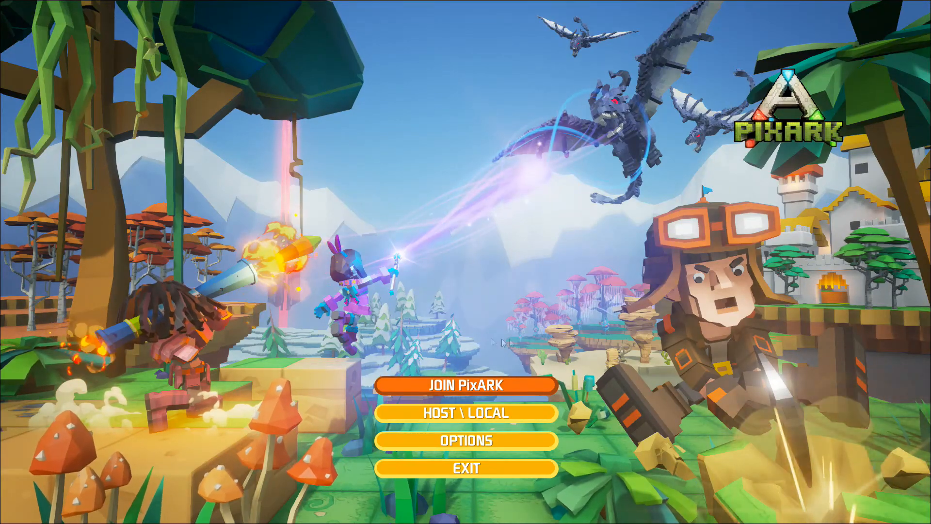
- Open PixARK's server Session List from the main menu
{"action": "left_click", "coordinate": [448, 386]}
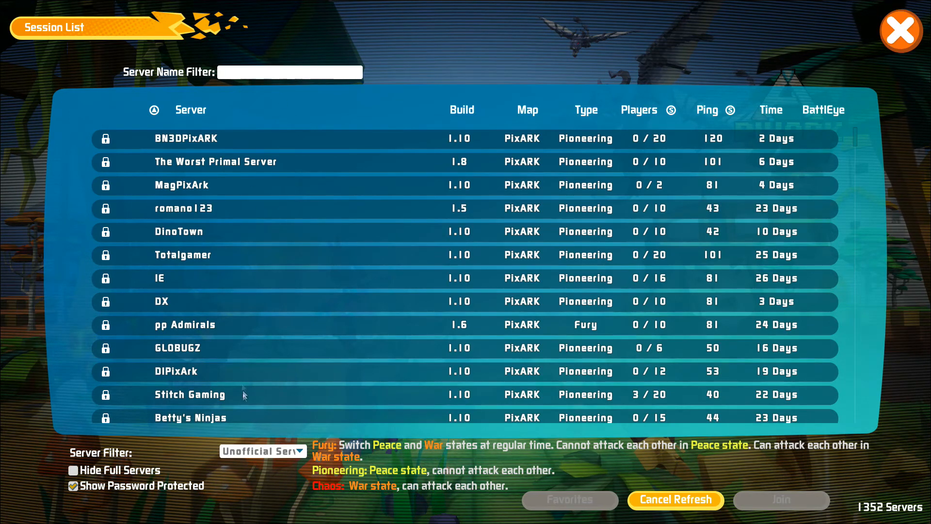
- Open the Server Filter dropdown in the Session List
{"action": "left_click", "coordinate": [243, 454]}
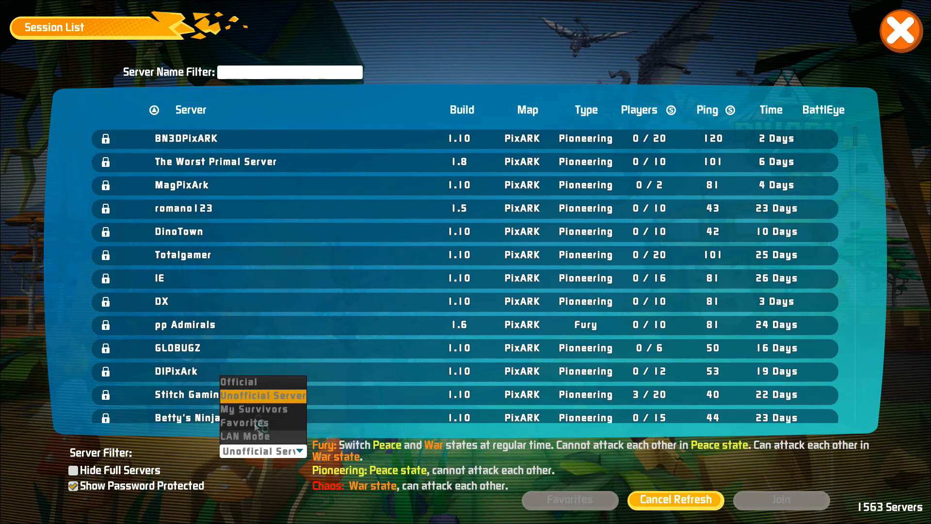
- Keep Unofficial servers, filter by name 'video', and select VideoTestingSTRADOS
{"action": "left_click", "coordinate": [254, 398]}
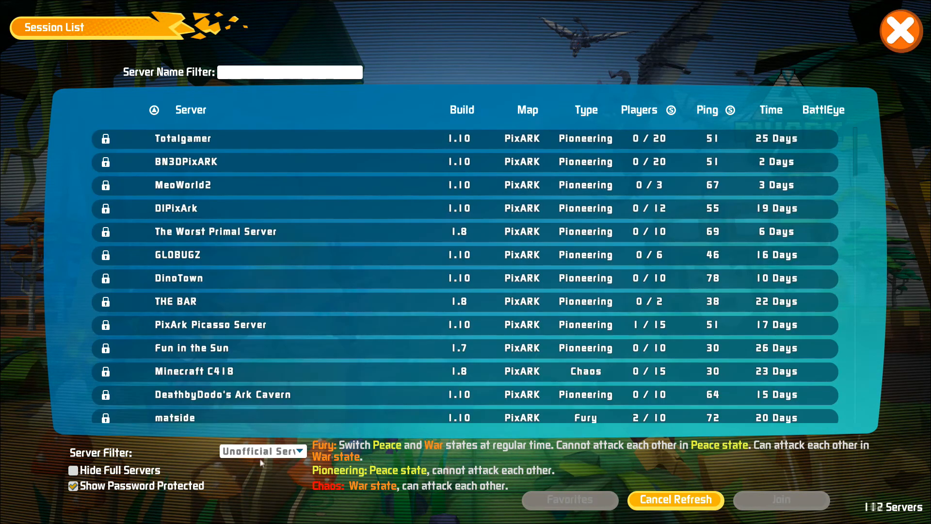
{"action": "left_click", "coordinate": [286, 72]}
{"action": "type", "text": "video"}
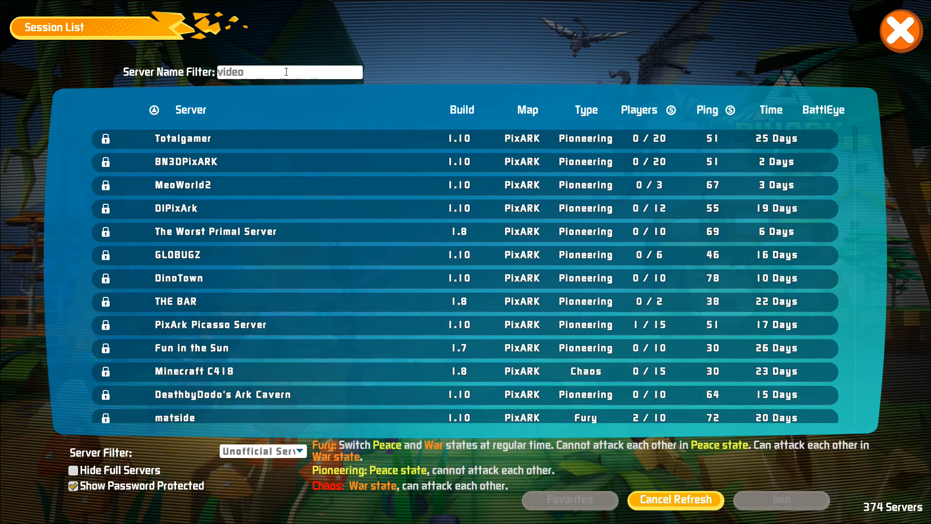
{"action": "key", "text": "Return"}
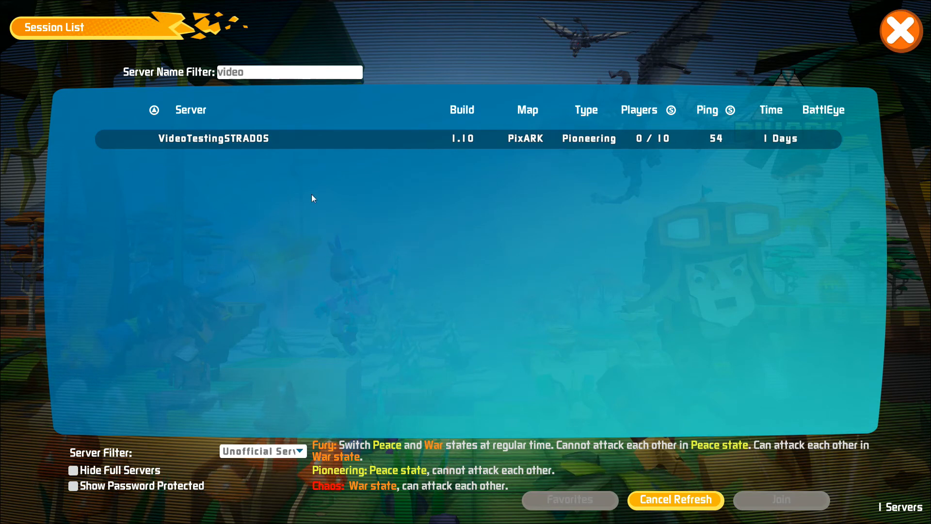
{"action": "left_click", "coordinate": [186, 138]}
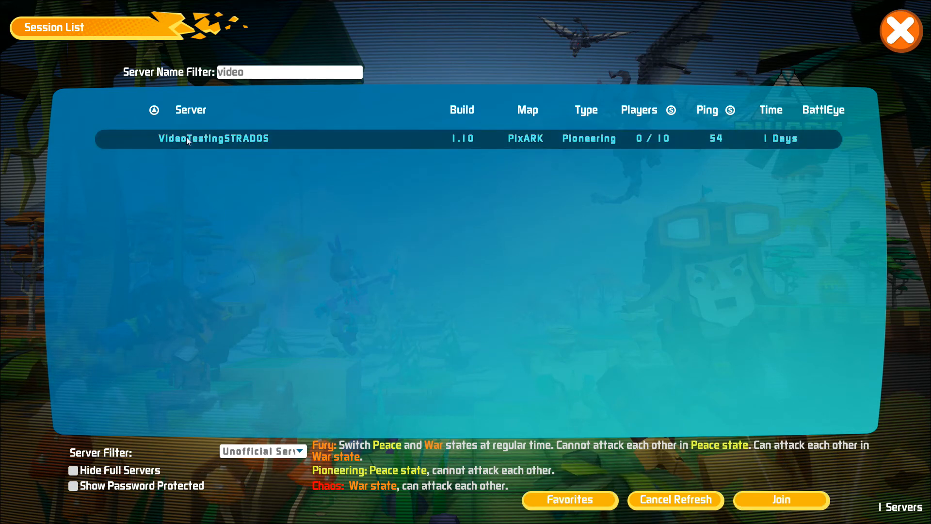
- Join the selected VideoTestingSTRADOS server
{"action": "left_click", "coordinate": [793, 504]}
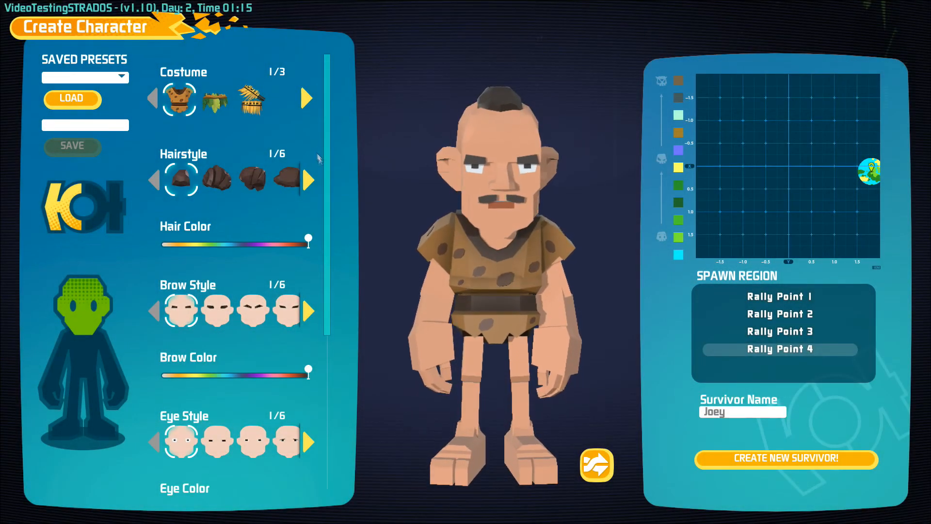
- Preview the spawn regions and settle on Rally Point 1
{"action": "left_click", "coordinate": [792, 298]}
{"action": "left_click", "coordinate": [790, 316]}
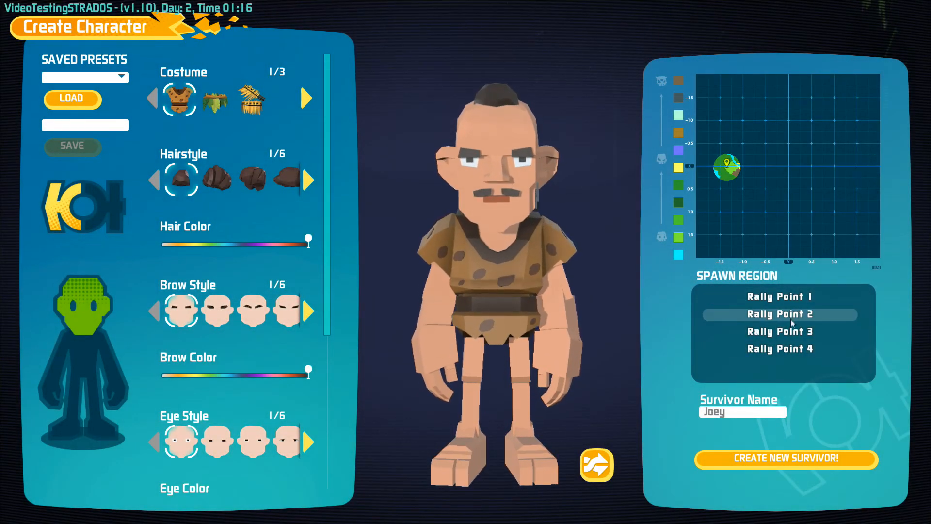
{"action": "left_click", "coordinate": [787, 332]}
{"action": "left_click", "coordinate": [788, 349]}
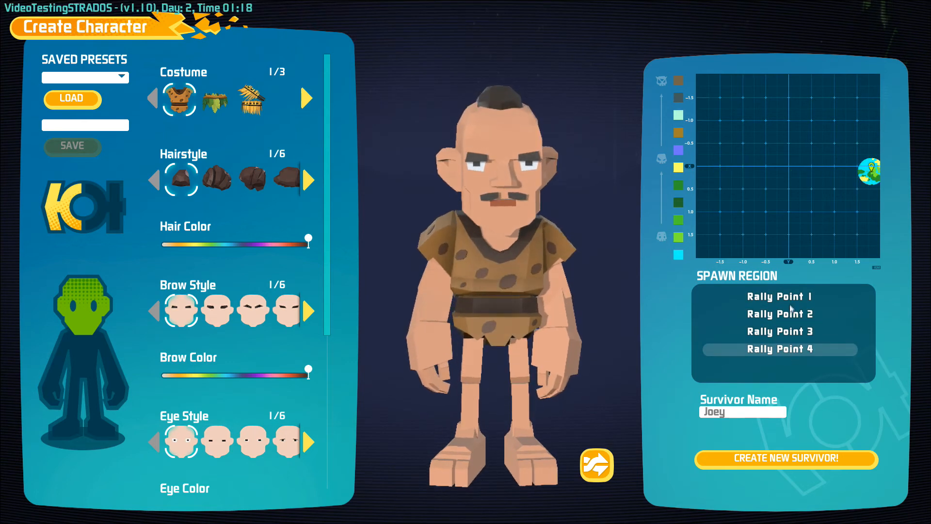
{"action": "left_click", "coordinate": [791, 295]}
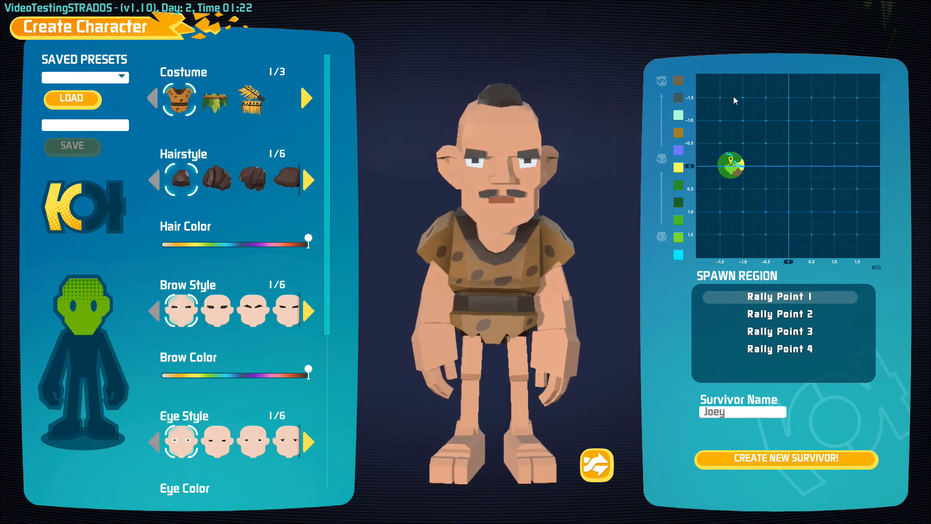
- Load a saved character preset onto the survivor
{"action": "left_click", "coordinate": [74, 79]}
{"action": "left_click", "coordinate": [71, 93]}
{"action": "left_click", "coordinate": [72, 99]}
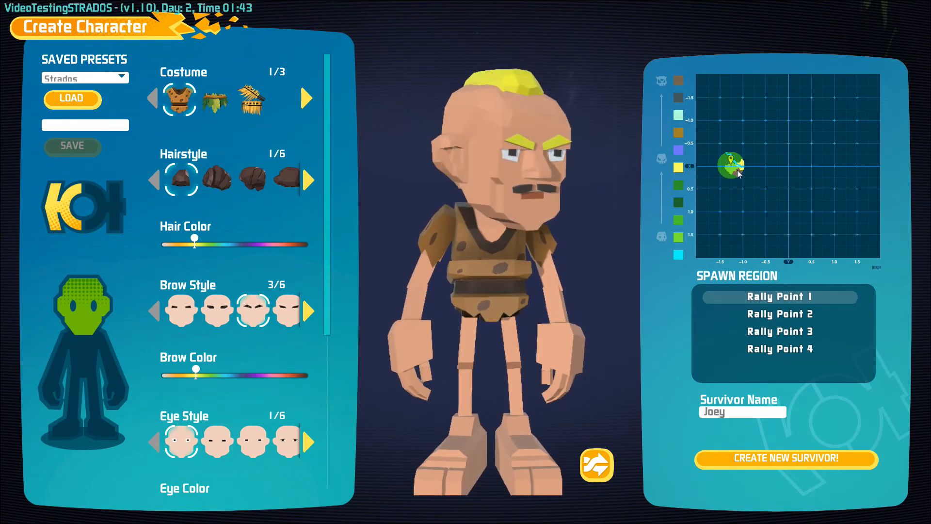
- Name the survivor Strados and create it
{"action": "left_click", "coordinate": [735, 412]}
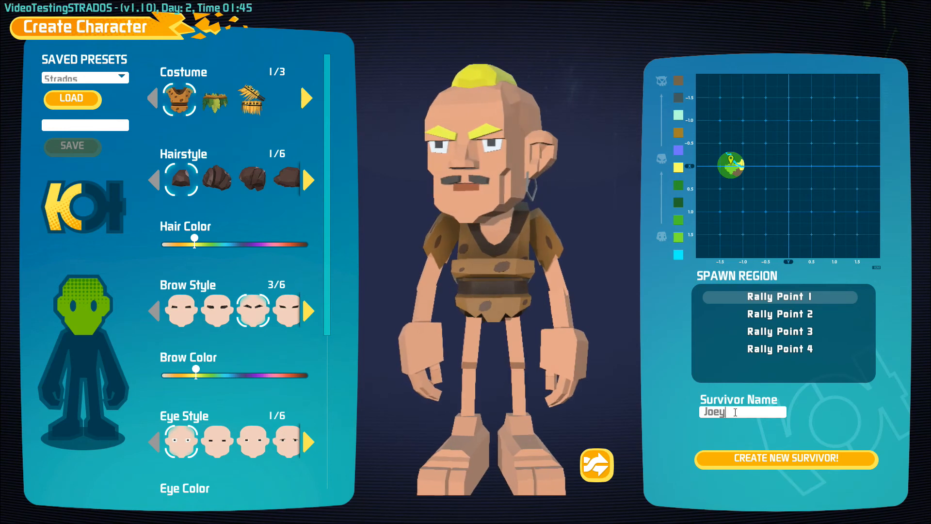
{"action": "type", "text": "Strados"}
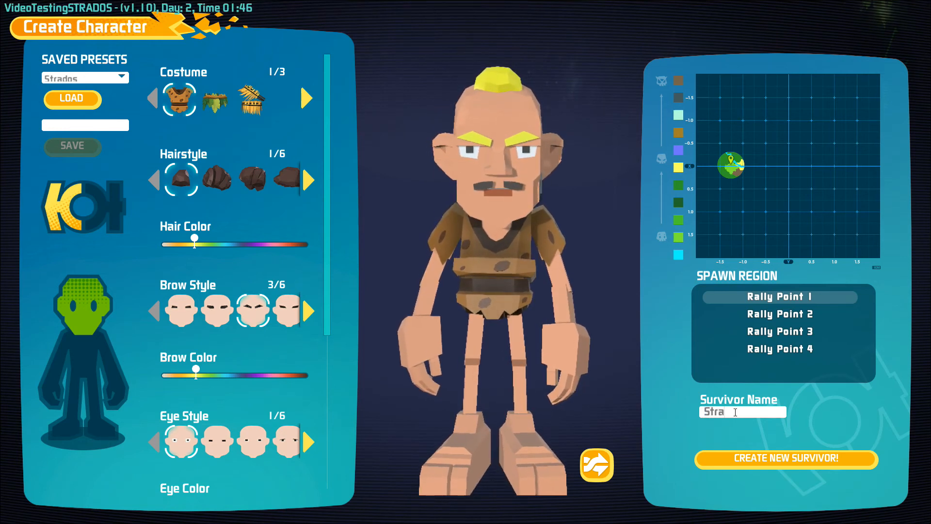
{"action": "left_click", "coordinate": [740, 458]}
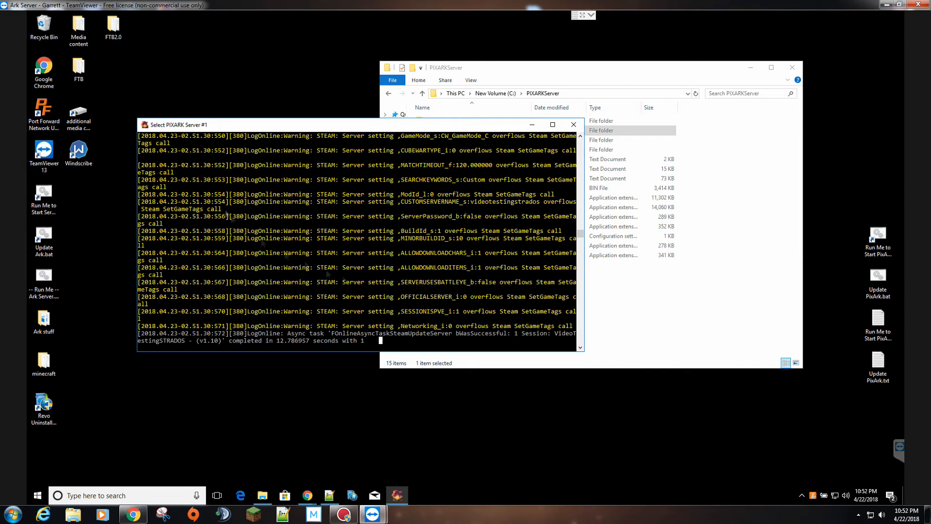
- Resume the server log and browse from C: into PIXARKServer\ShooterGame\Saved
{"action": "right_click", "coordinate": [310, 238]}
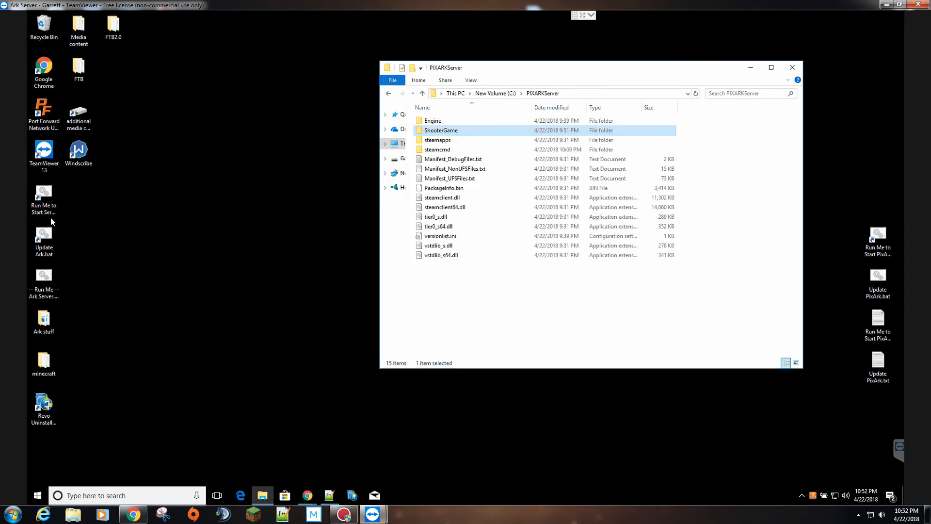
{"action": "left_click_drag", "start_coordinate": [540, 70], "coordinate": [306, 74]}
{"action": "left_click", "coordinate": [257, 97]}
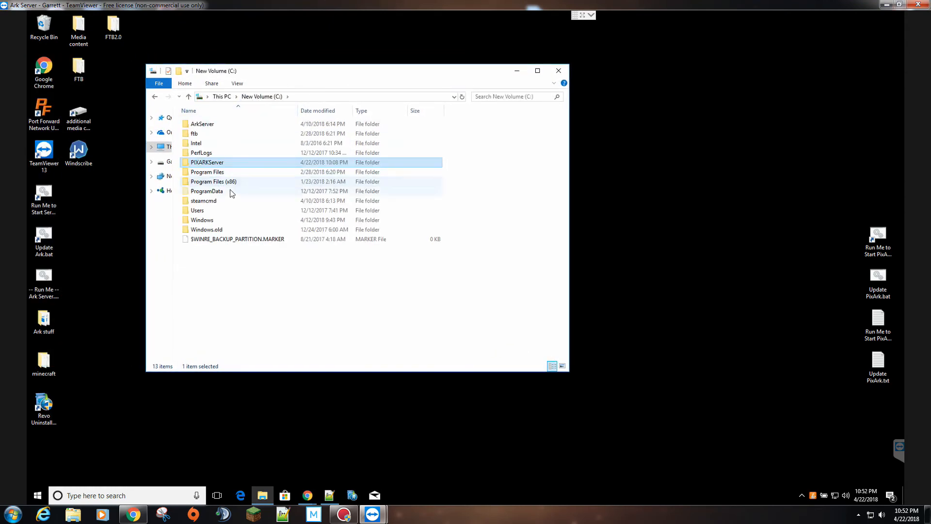
{"action": "double_click", "coordinate": [204, 163]}
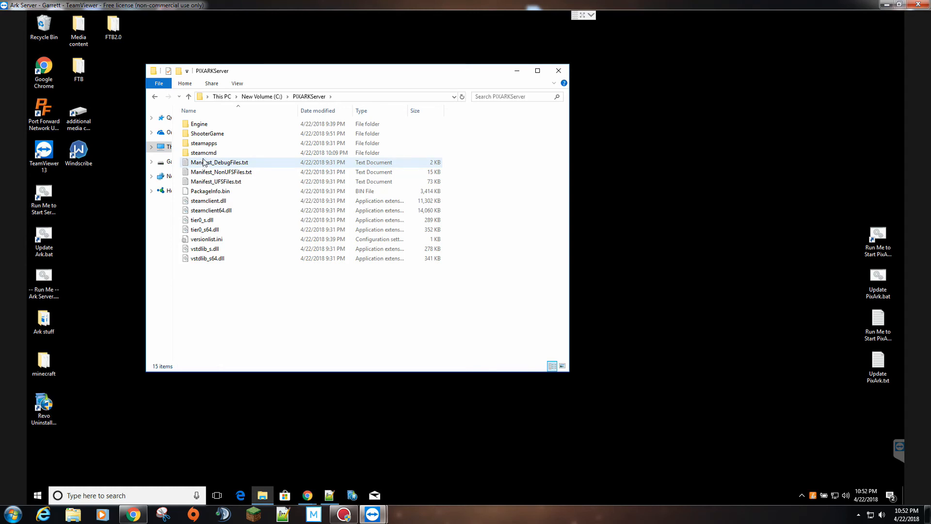
{"action": "double_click", "coordinate": [204, 134]}
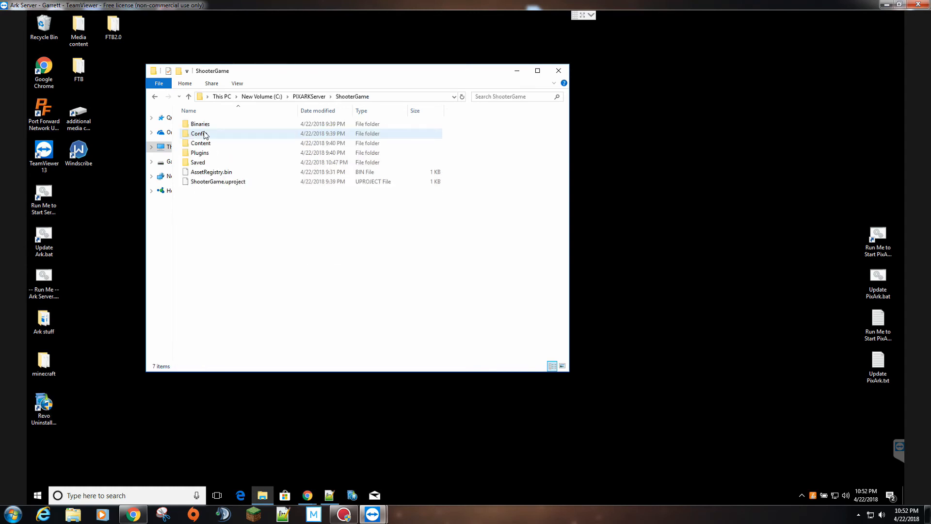
{"action": "double_click", "coordinate": [202, 164]}
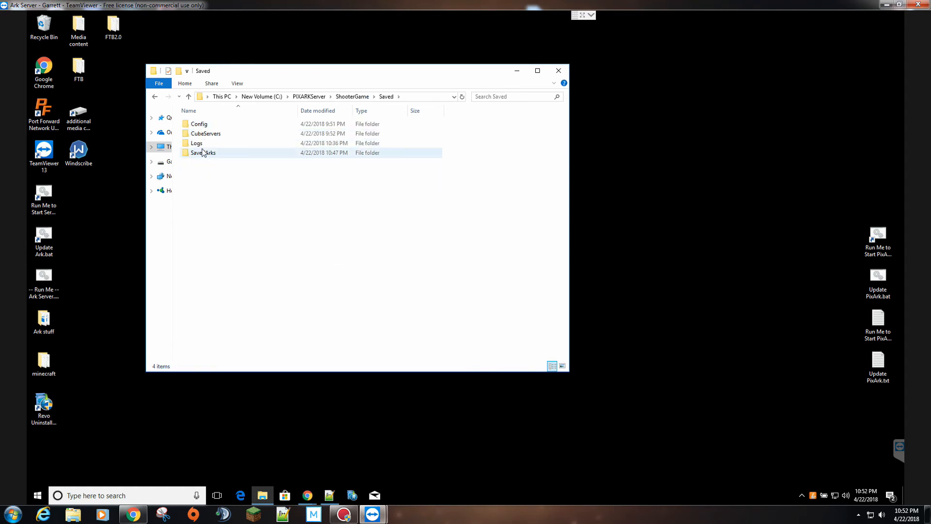
- Open GameUserSettings.ini from Config\WindowsServer with Edit with Notepad++
{"action": "left_click", "coordinate": [201, 123]}
{"action": "double_click", "coordinate": [201, 123]}
{"action": "double_click", "coordinate": [202, 135]}
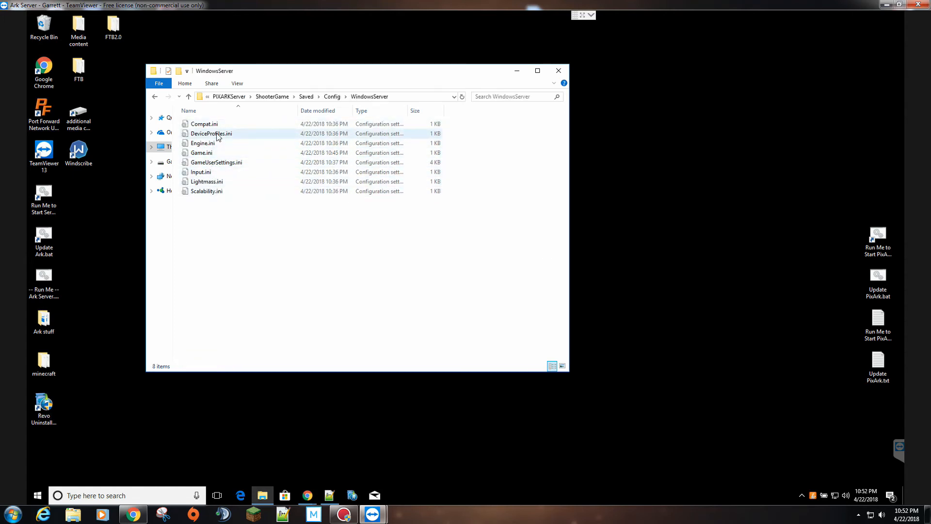
{"action": "left_click", "coordinate": [218, 162]}
{"action": "left_click", "coordinate": [201, 155]}
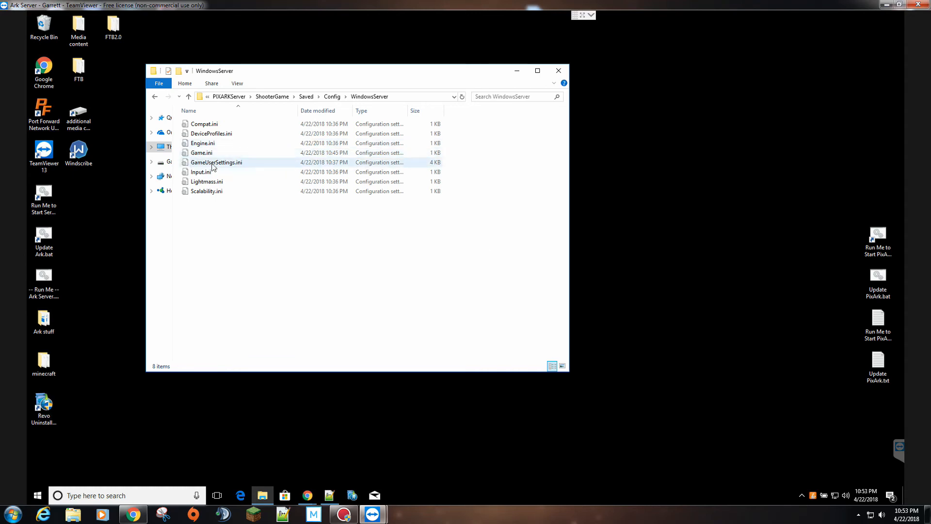
{"action": "right_click", "coordinate": [213, 165]}
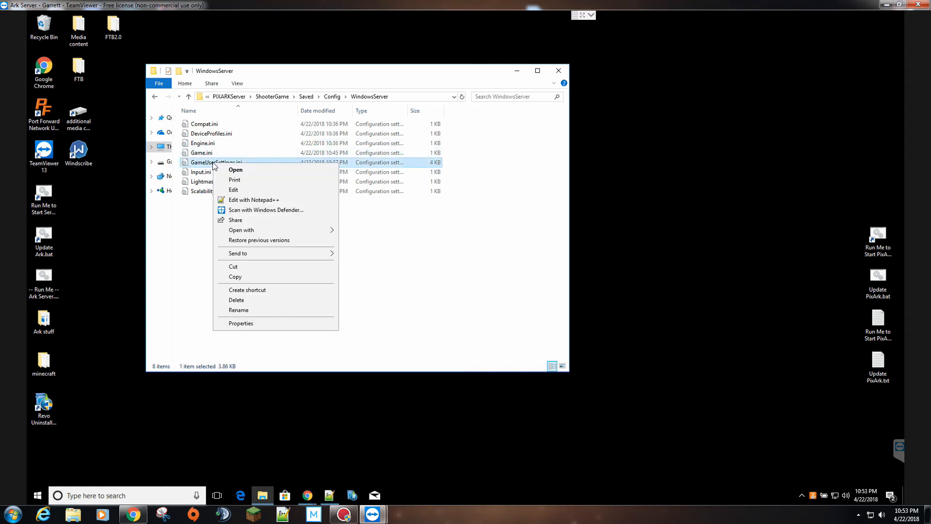
{"action": "left_click", "coordinate": [245, 200]}
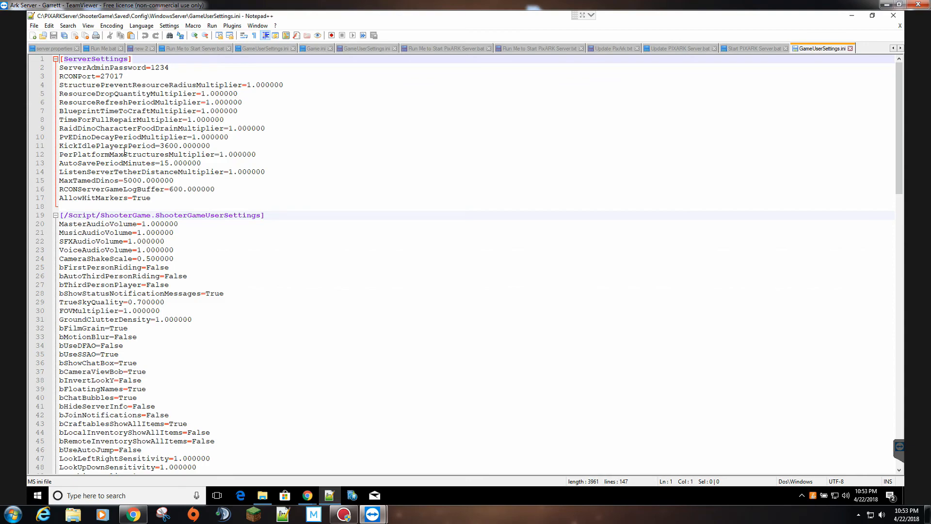
- Change AutoSavePeriodMinutes from 15 to 60
{"action": "scroll", "coordinate": [125, 152], "scroll_direction": "down", "scroll_amount": 3}
{"action": "scroll", "coordinate": [116, 186], "scroll_direction": "down", "scroll_amount": 13}
{"action": "scroll", "coordinate": [116, 186], "scroll_direction": "down", "scroll_amount": 3}
{"action": "scroll", "coordinate": [118, 184], "scroll_direction": "up", "scroll_amount": 13}
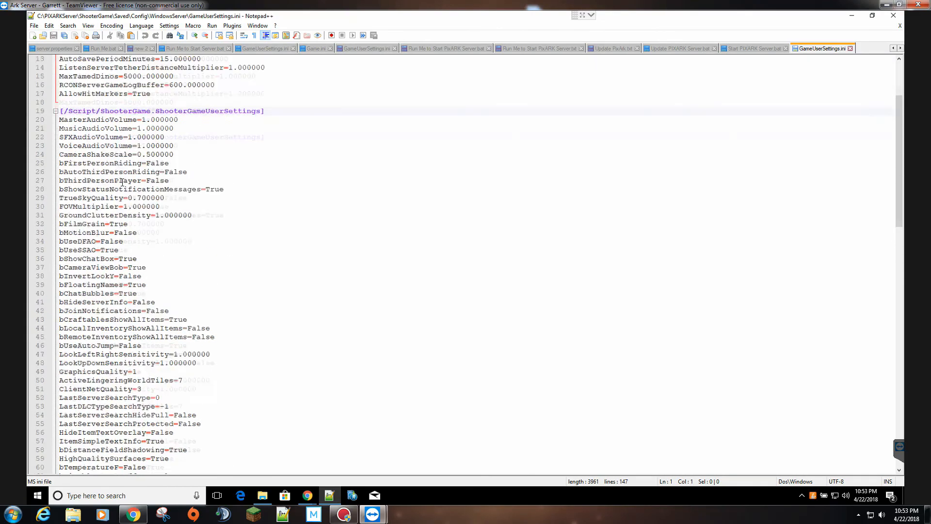
{"action": "scroll", "coordinate": [123, 183], "scroll_direction": "up", "scroll_amount": 6}
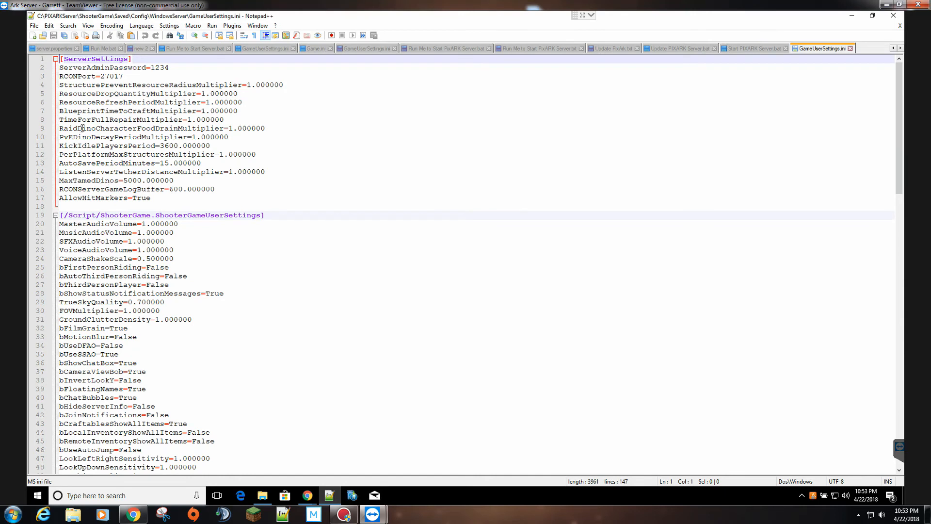
{"action": "left_click_drag", "start_coordinate": [78, 128], "coordinate": [66, 169]}
{"action": "left_click", "coordinate": [78, 171]}
{"action": "left_click", "coordinate": [91, 162]}
{"action": "left_click", "coordinate": [166, 163]}
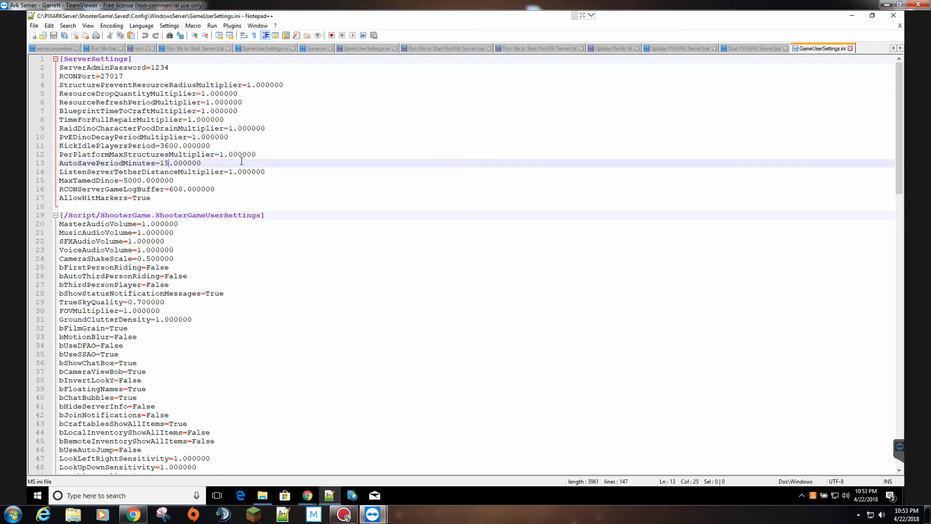
{"action": "key", "text": "BackSpace"}
{"action": "key", "text": "BackSpace"}
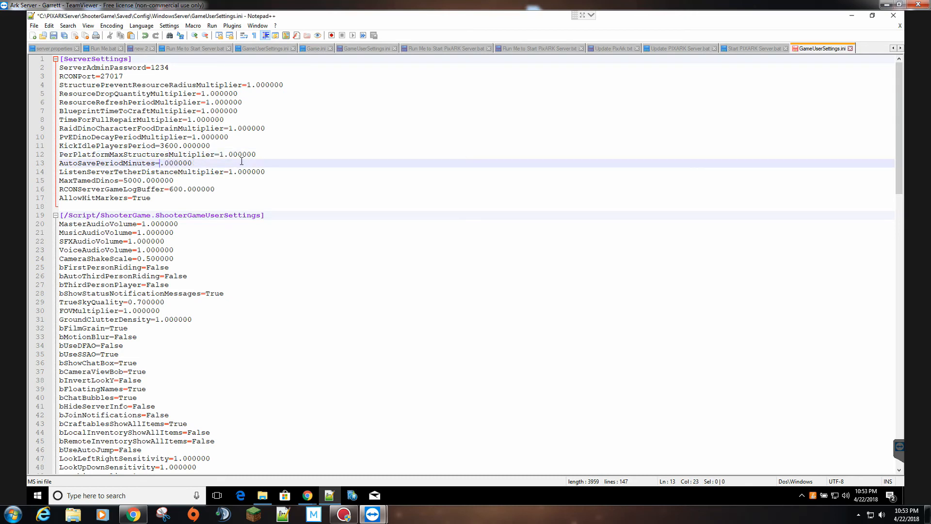
{"action": "type", "text": "60"}
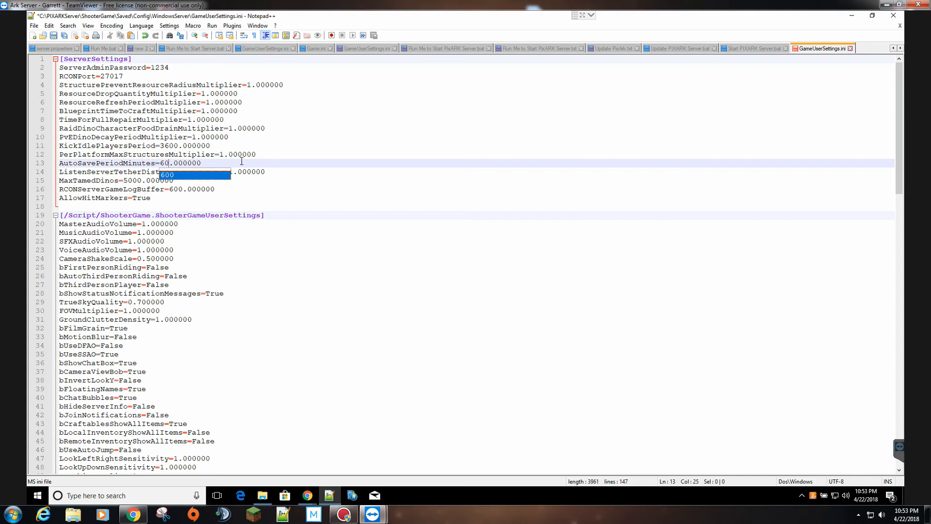
{"action": "left_click", "coordinate": [241, 162]}
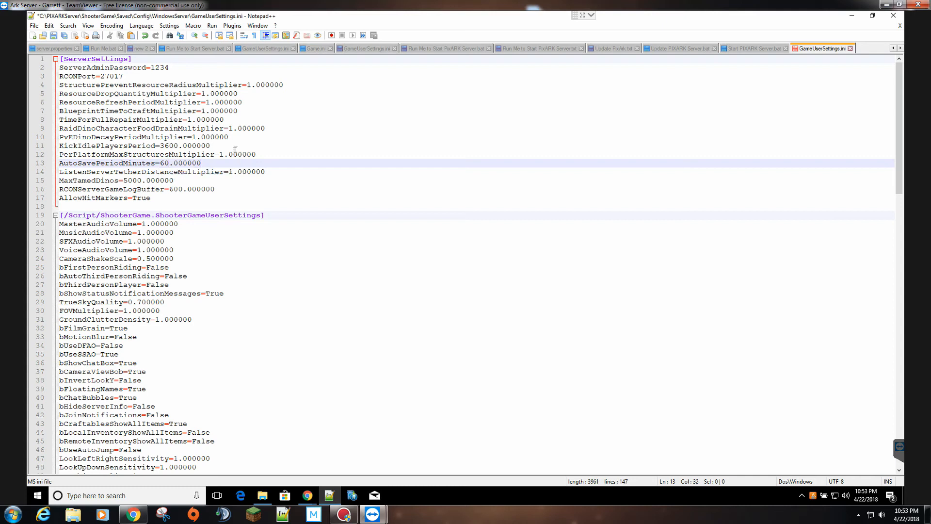
- Insert a blank line after AllowHitMarkers=True
{"action": "left_click", "coordinate": [230, 188]}
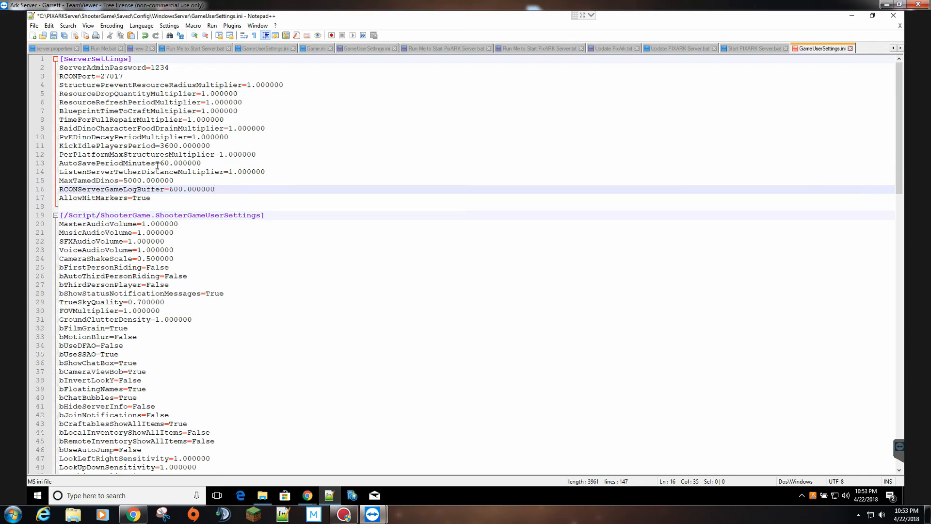
{"action": "left_click", "coordinate": [177, 200]}
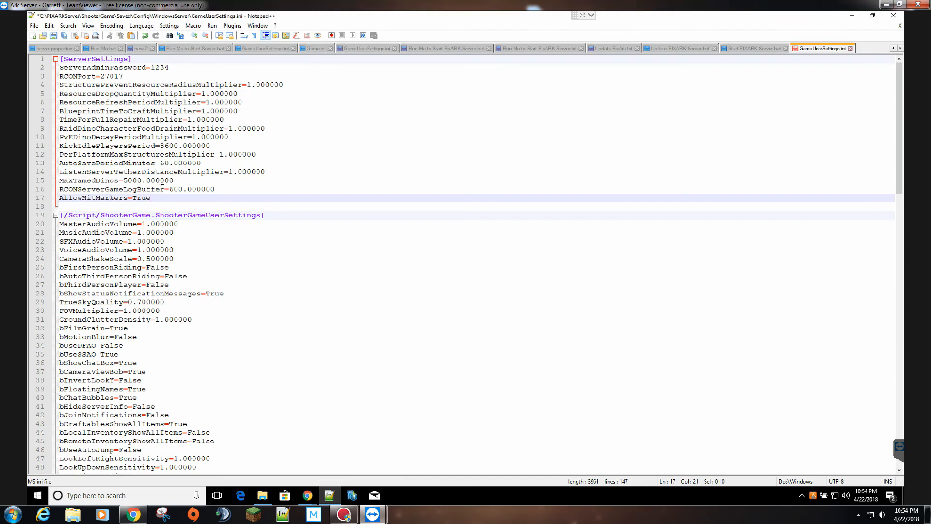
{"action": "key", "text": "Return"}
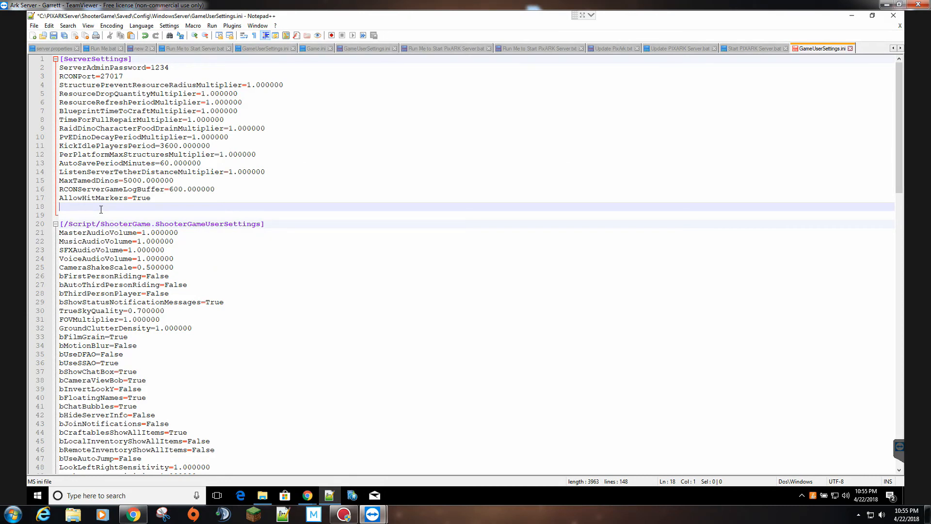
- Paste ServerPassword= on line 18 and enter the chosen join password as its value
{"action": "key", "text": "ctrl+v"}
{"action": "double_click", "coordinate": [143, 206]}
{"action": "type", "text": "4234"}
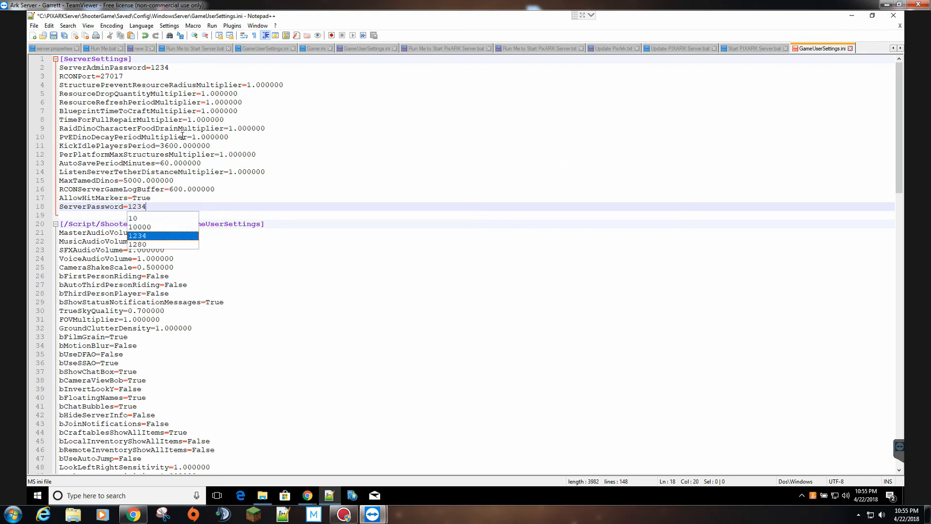
{"action": "left_click", "coordinate": [176, 164]}
{"action": "left_click", "coordinate": [132, 206]}
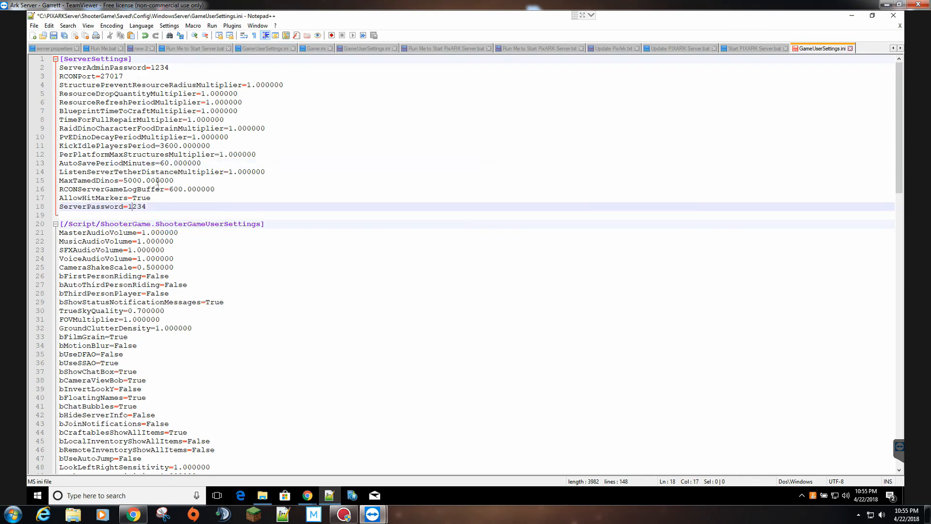
{"action": "double_click", "coordinate": [148, 206]}
{"action": "type", "text": "4321"}
{"action": "key", "text": "Down"}
{"action": "key", "text": "Down"}
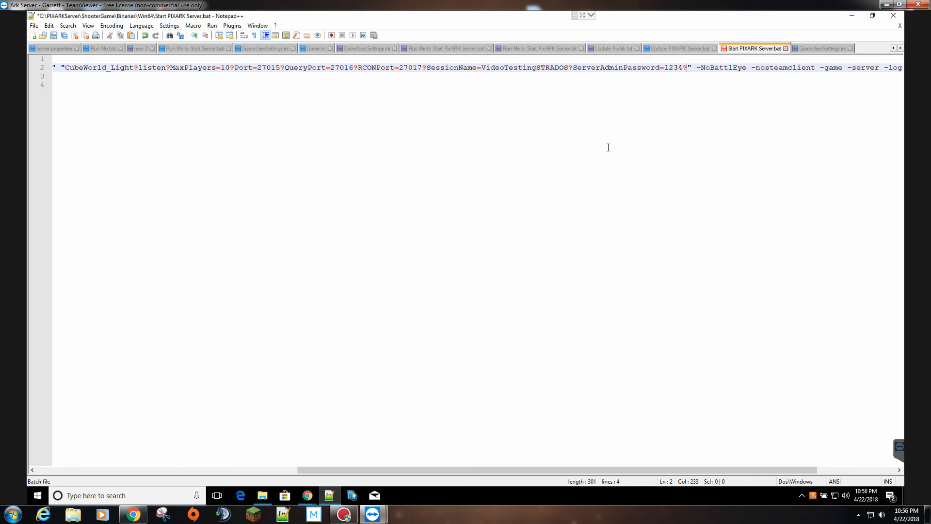
- Append ServerPassword= with the join password to the Start PIXARK Server.bat launch line
{"action": "type", "text": "Sever"}
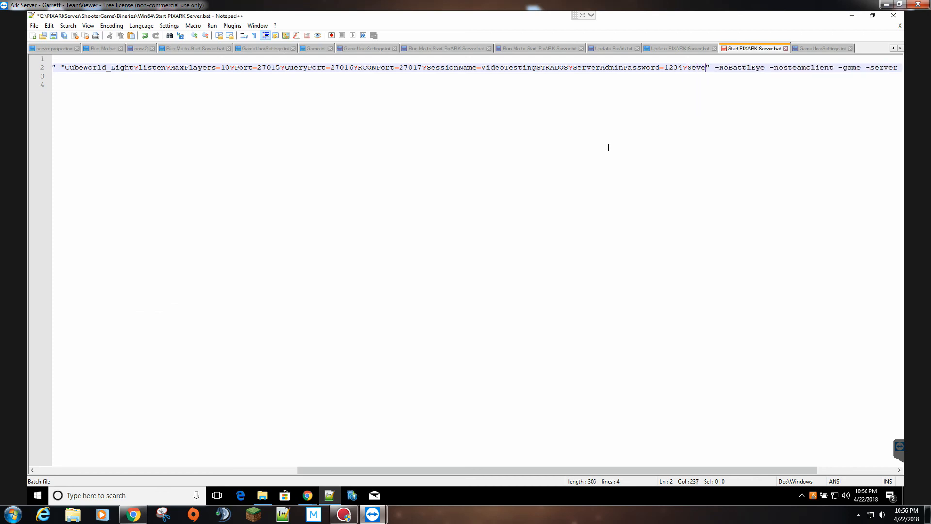
{"action": "key", "text": "BackSpace"}
{"action": "key", "text": "BackSpace"}
{"action": "key", "text": "BackSpace"}
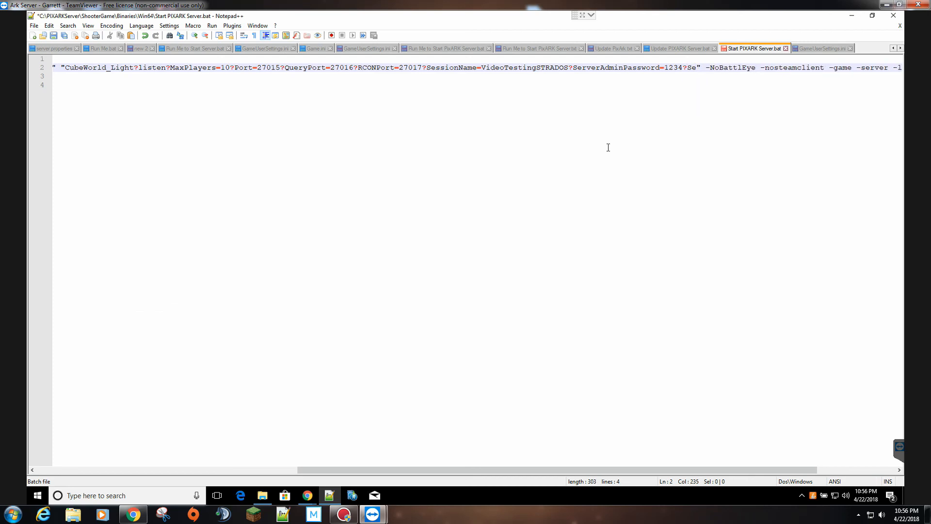
{"action": "type", "text": "rverPassword"}
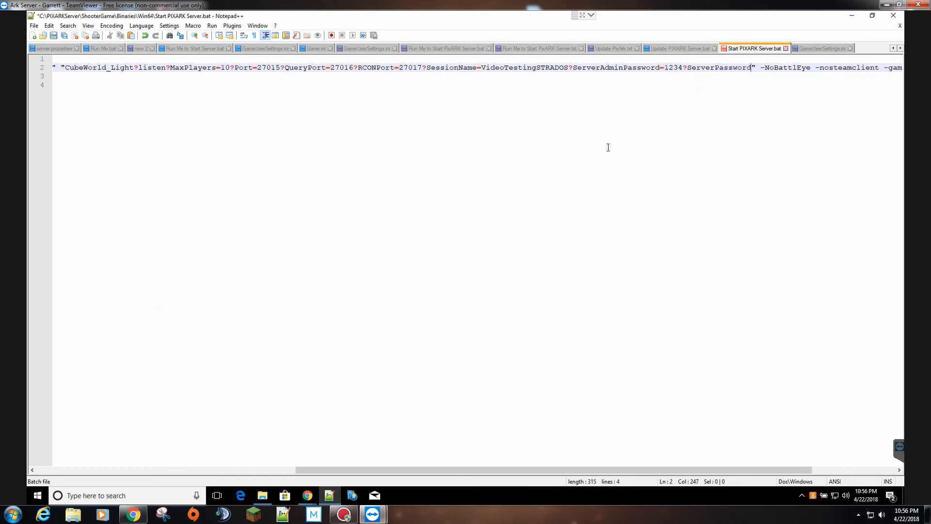
{"action": "type", "text": "=4321"}
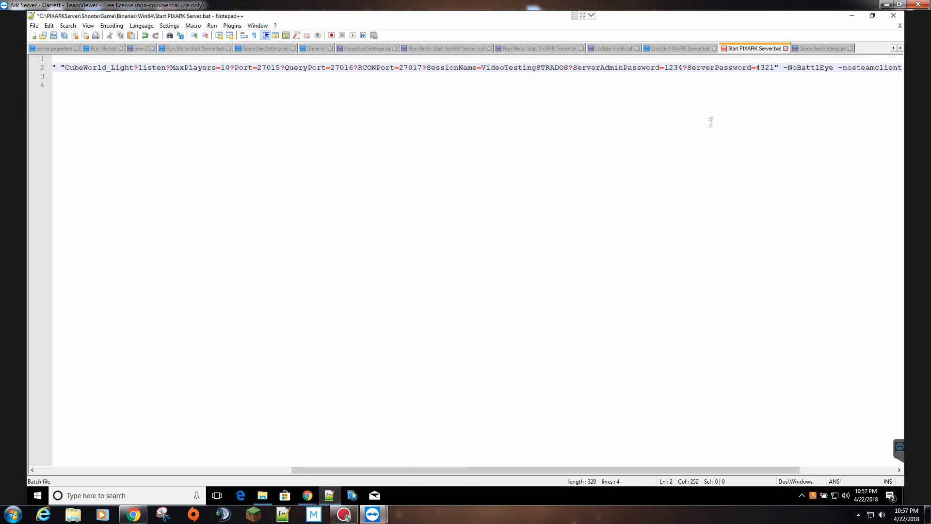
- Cross-check the password against GameUserSettings.ini and inspect the game port value 27015
{"action": "left_click", "coordinate": [815, 51]}
{"action": "left_click", "coordinate": [763, 50]}
{"action": "left_click_drag", "start_coordinate": [470, 470], "coordinate": [400, 474]}
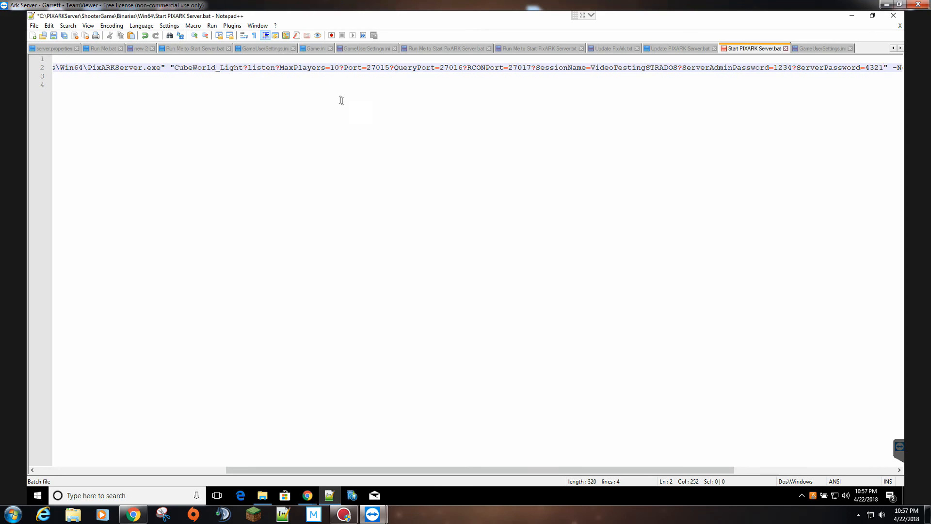
{"action": "double_click", "coordinate": [382, 67]}
- Review the Run Me to Start PixARK Server.txt launch line, from SessionName=VideoTestingSTRADOS through -CubePort=14999
{"action": "left_click", "coordinate": [562, 50]}
{"action": "key", "text": "ctrl+a"}
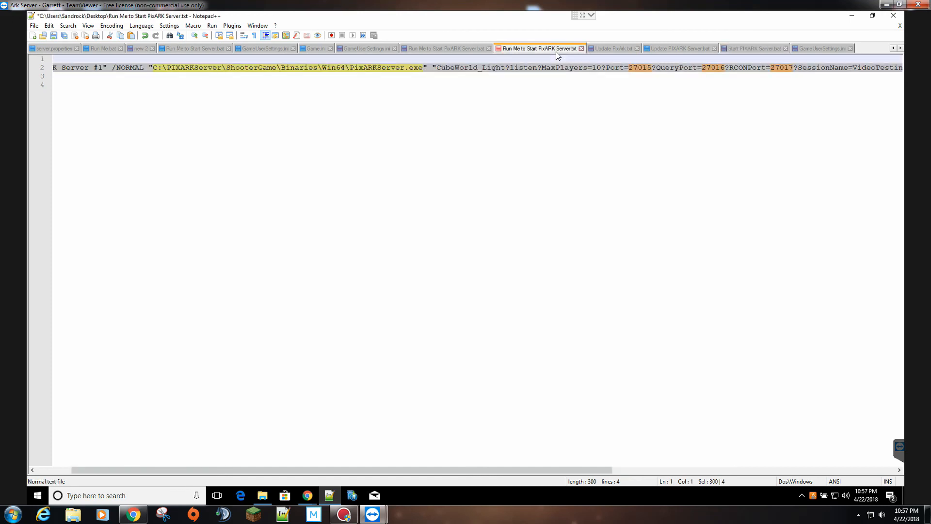
{"action": "left_click", "coordinate": [521, 318]}
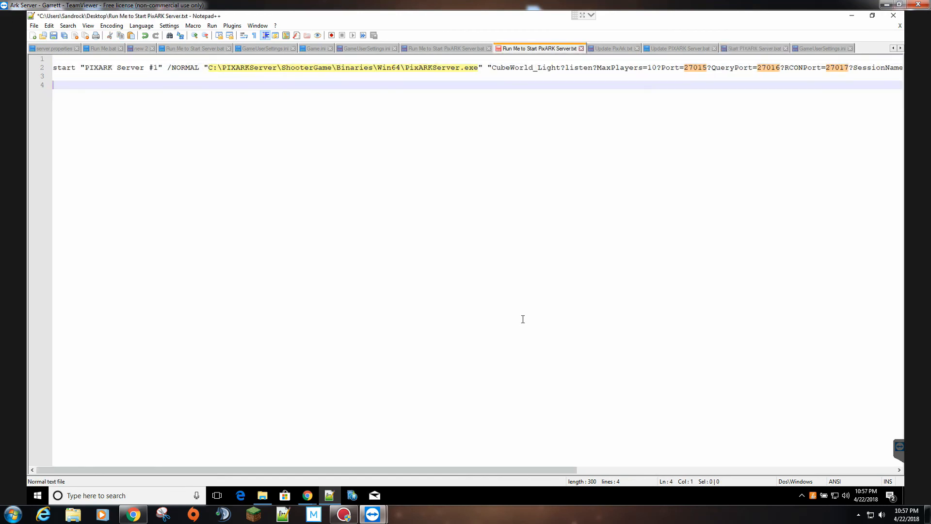
{"action": "left_click_drag", "start_coordinate": [487, 470], "coordinate": [681, 438]}
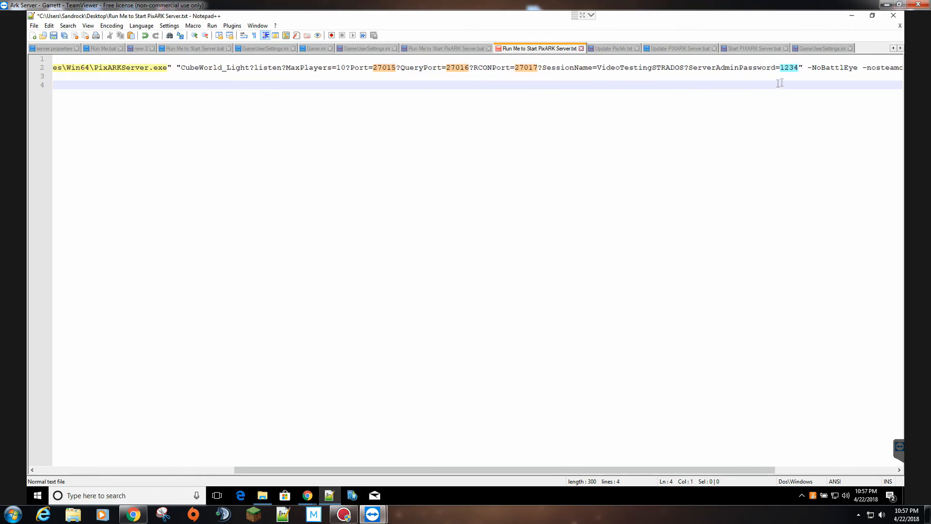
{"action": "left_click_drag", "start_coordinate": [465, 473], "coordinate": [604, 455]}
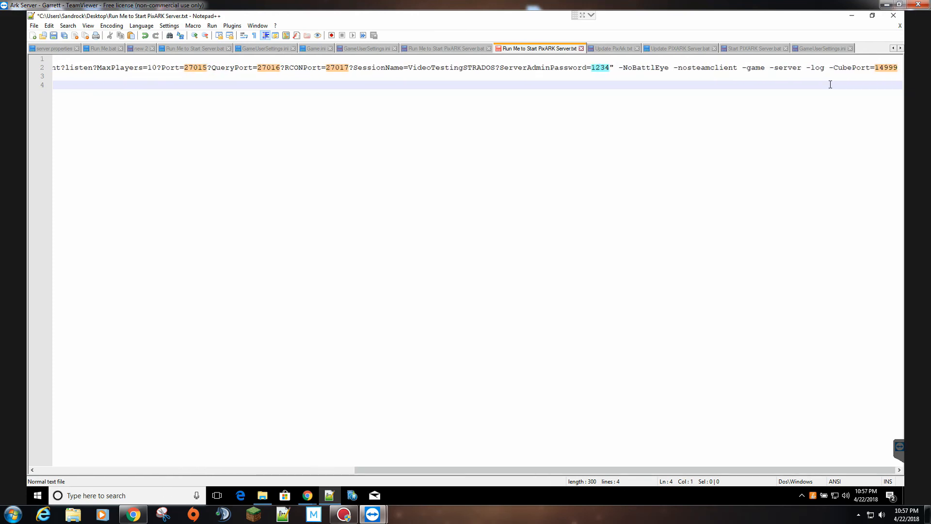